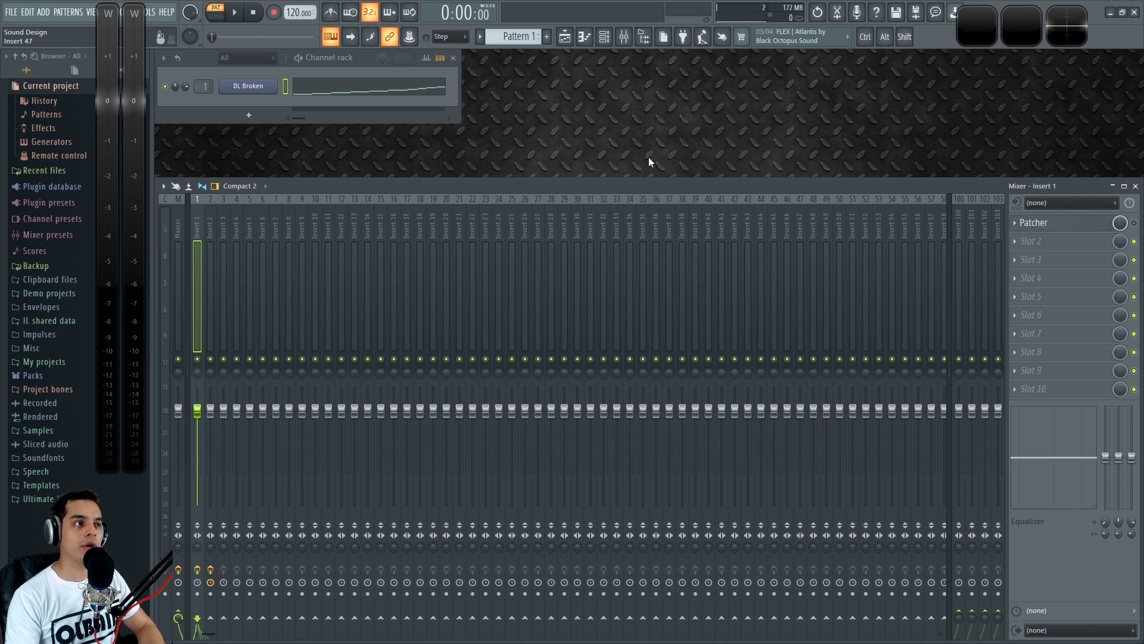
- Play the DL Broken loop to hear it without the Patcher effect, and stop playback
{"action": "key", "text": "space"}
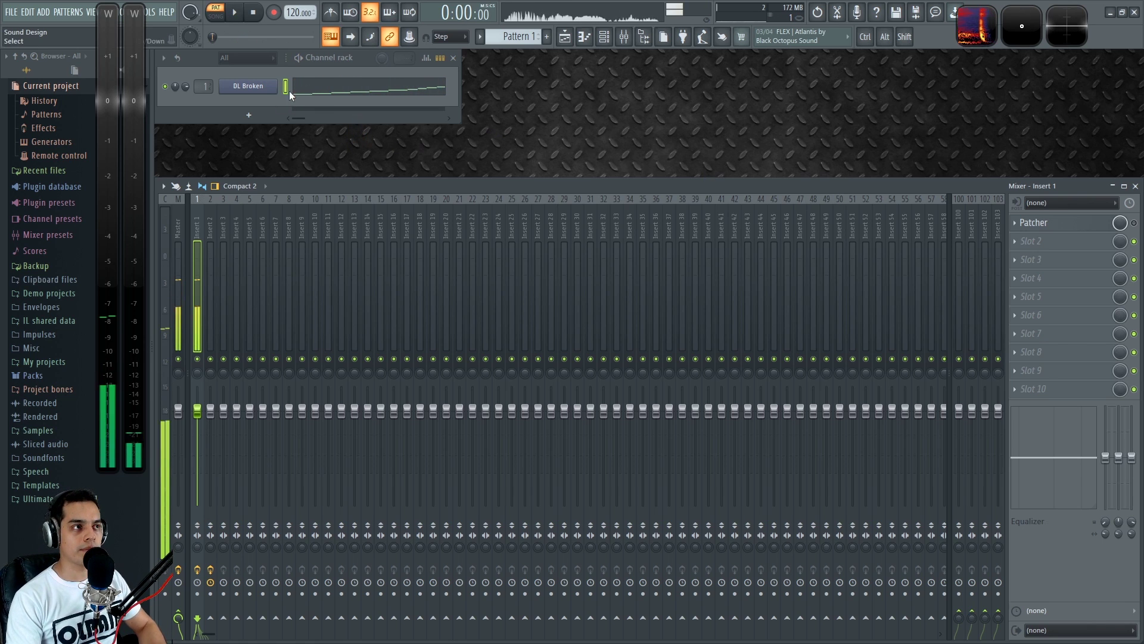
{"action": "key", "text": "space"}
{"action": "key", "text": "space"}
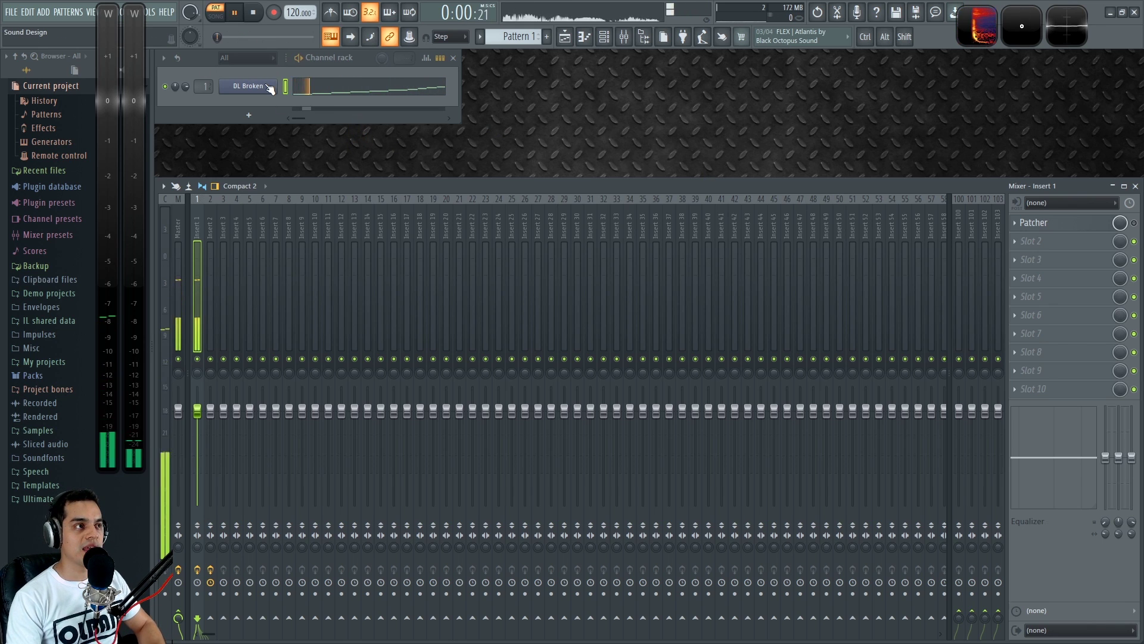
{"action": "key", "text": "space"}
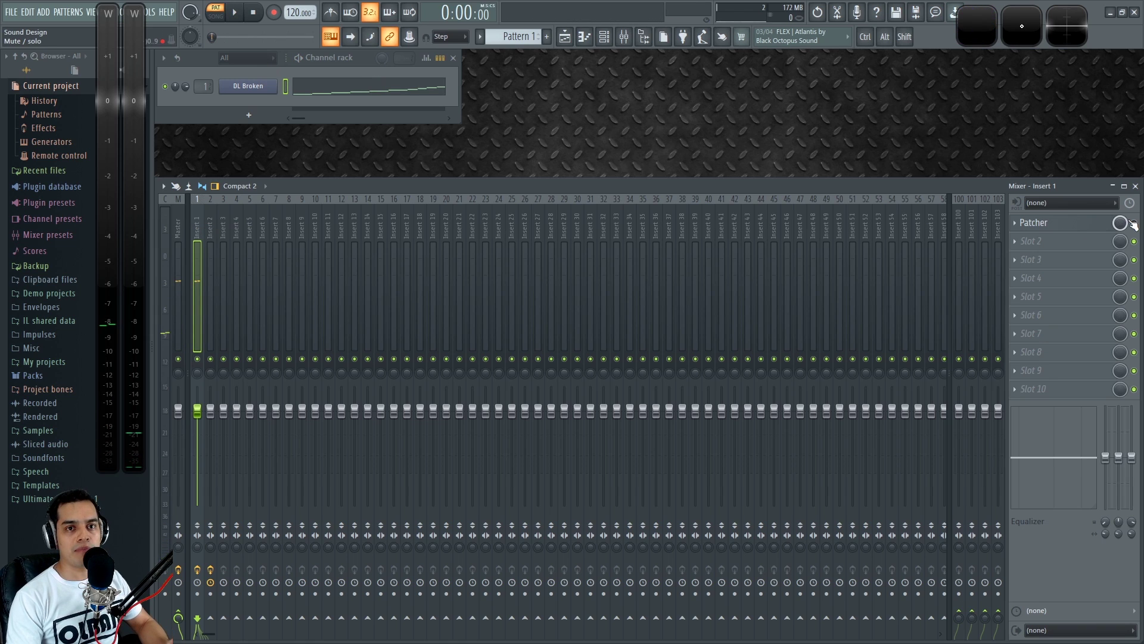
- Enable and open the Patcher on Insert 1, then move and enlarge its window
{"action": "left_click", "coordinate": [1071, 225]}
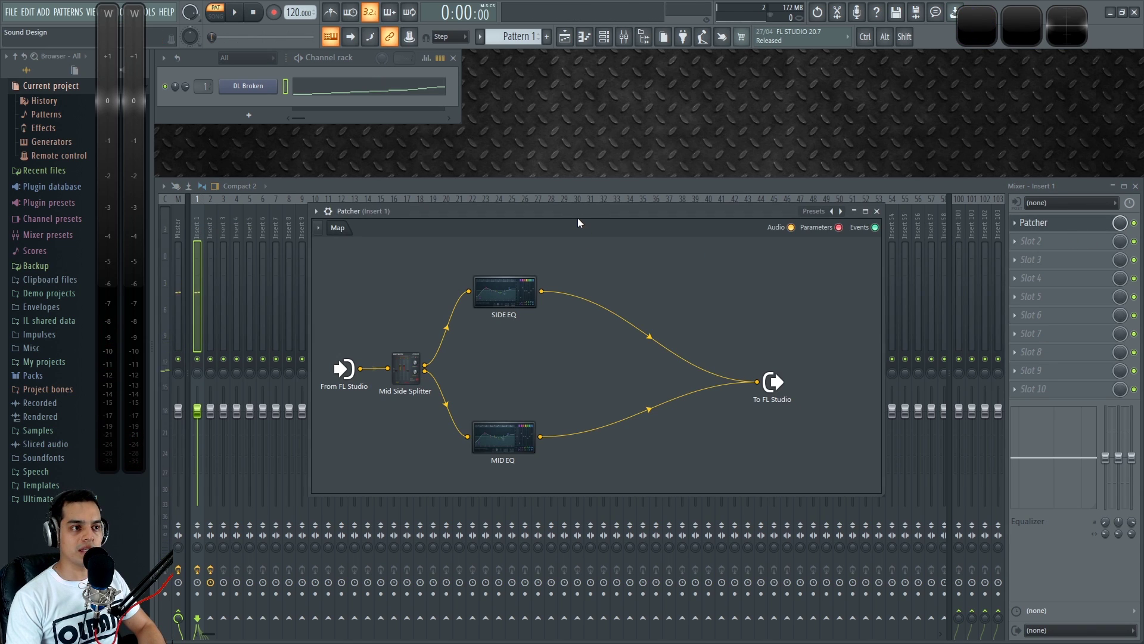
{"action": "left_click_drag", "start_coordinate": [577, 217], "coordinate": [474, 181]}
{"action": "left_click_drag", "start_coordinate": [777, 463], "coordinate": [892, 516]}
- Spread out the SIDE EQ, MID EQ, Mid Side Splitter and To FL Studio modules so both signal branches are clearly separated
{"action": "left_click_drag", "start_coordinate": [399, 405], "coordinate": [450, 447]}
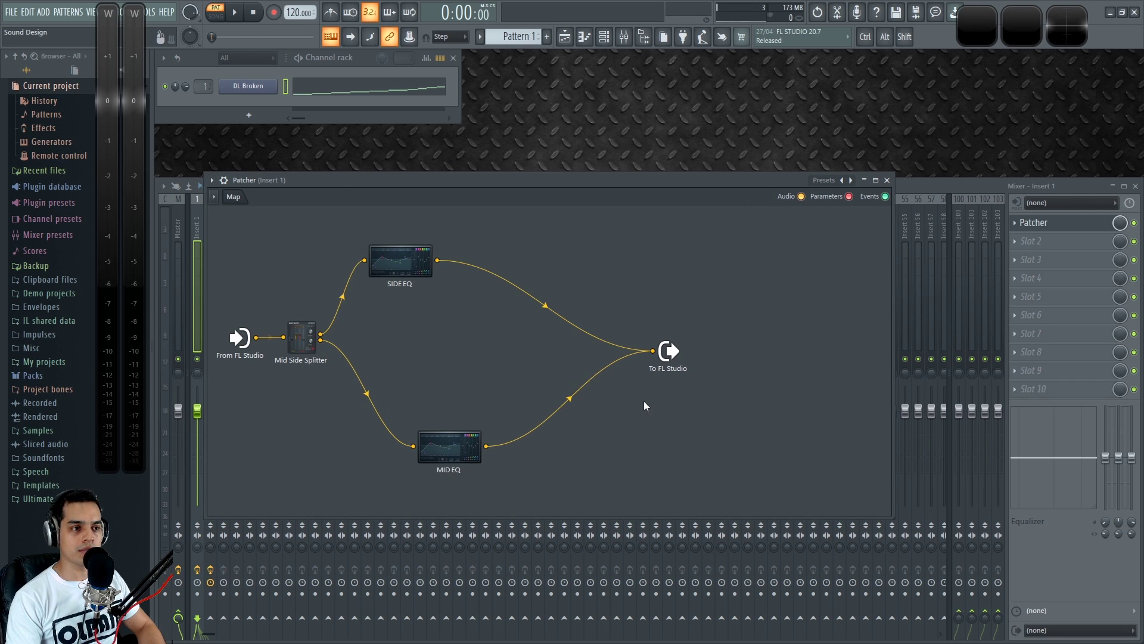
{"action": "left_click_drag", "start_coordinate": [668, 350], "coordinate": [740, 352]}
{"action": "left_click_drag", "start_coordinate": [400, 261], "coordinate": [502, 256]}
{"action": "left_click_drag", "start_coordinate": [305, 338], "coordinate": [307, 343]}
{"action": "left_click_drag", "start_coordinate": [450, 447], "coordinate": [481, 433]}
{"action": "left_click_drag", "start_coordinate": [502, 257], "coordinate": [495, 250]}
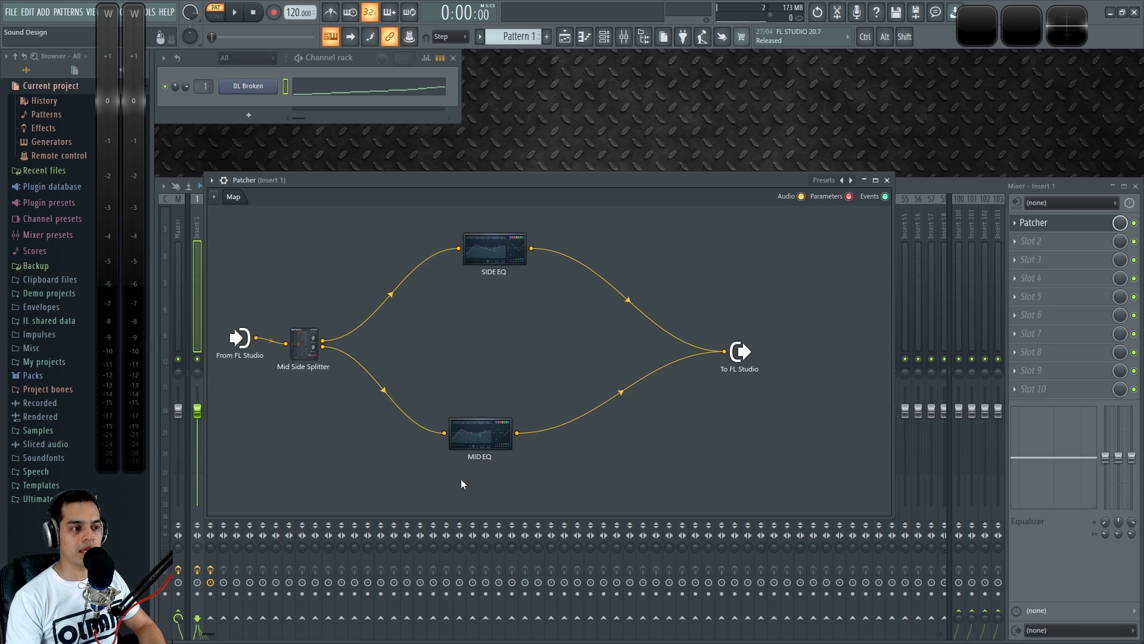
{"action": "left_click_drag", "start_coordinate": [477, 437], "coordinate": [480, 423]}
{"action": "left_click_drag", "start_coordinate": [494, 251], "coordinate": [487, 250]}
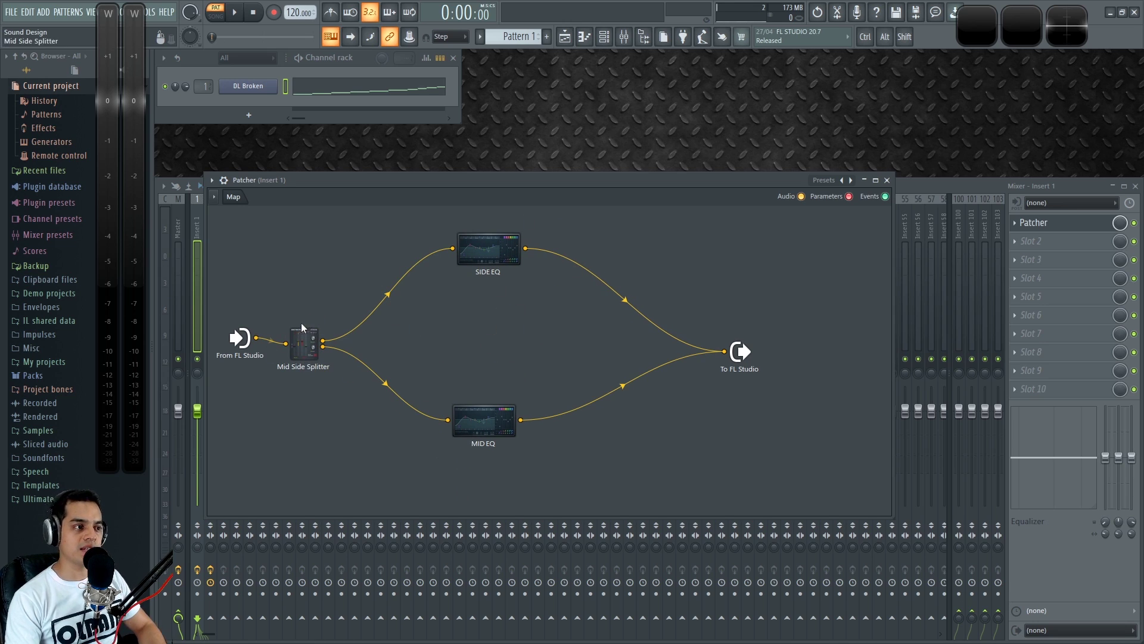
- Play the loop while silencing the MID EQ and SIDE EQ output connections in turn, ending with the mid connection turned down
{"action": "key", "text": "space"}
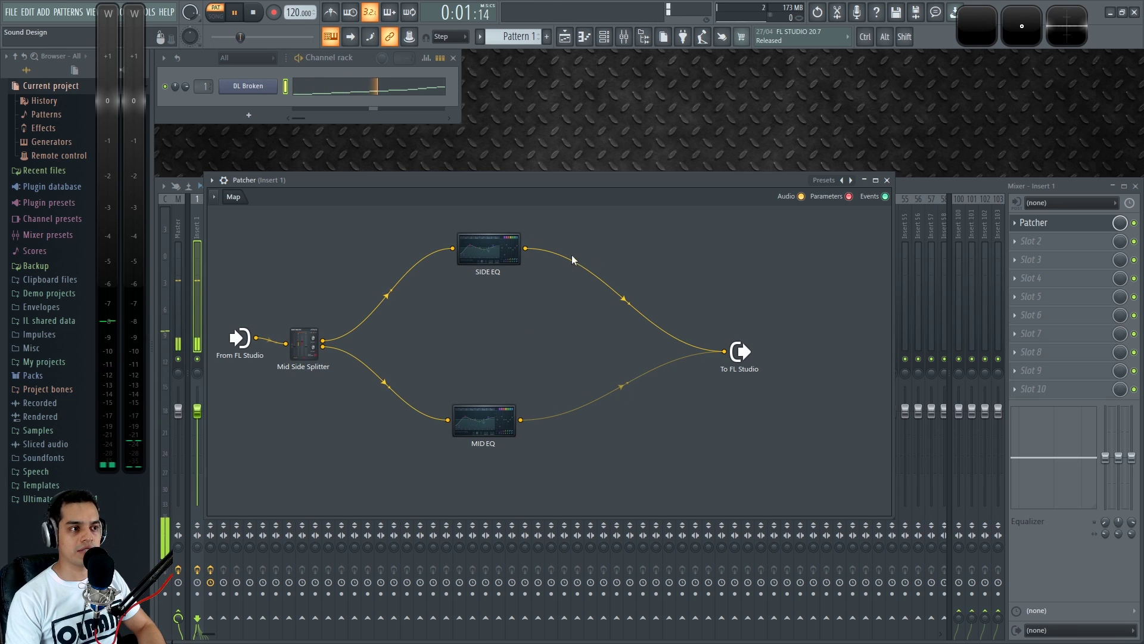
{"action": "left_click", "coordinate": [626, 382]}
{"action": "left_click", "coordinate": [620, 298]}
{"action": "key", "text": "space"}
{"action": "left_click", "coordinate": [620, 298]}
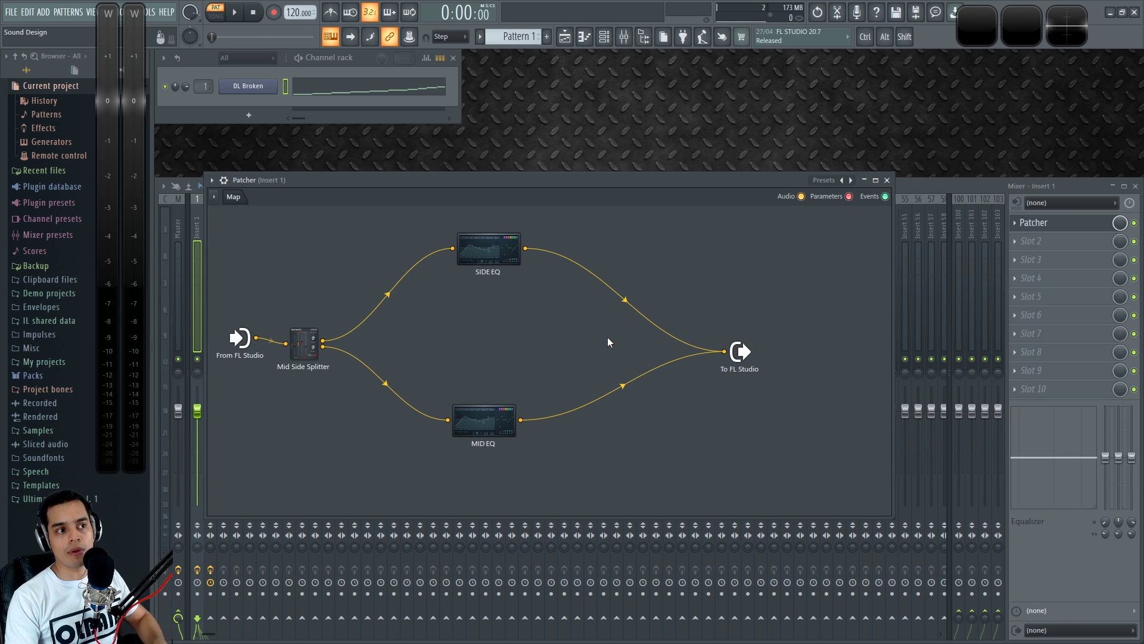
{"action": "key", "text": "space"}
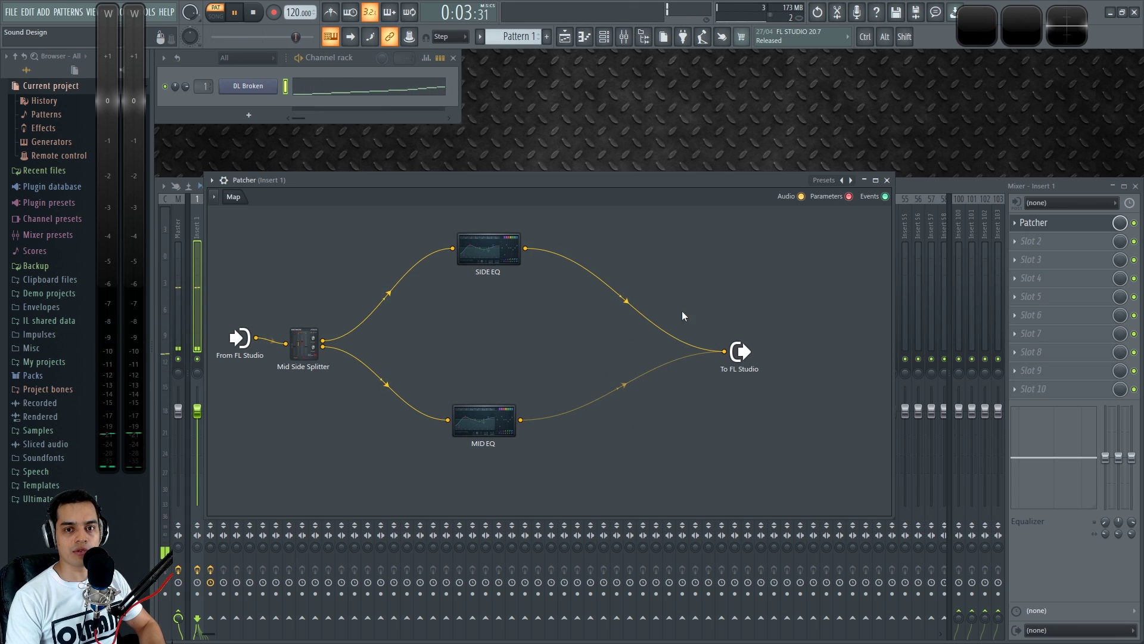
{"action": "mouse_move", "coordinate": [623, 300]}
{"action": "key", "text": "space"}
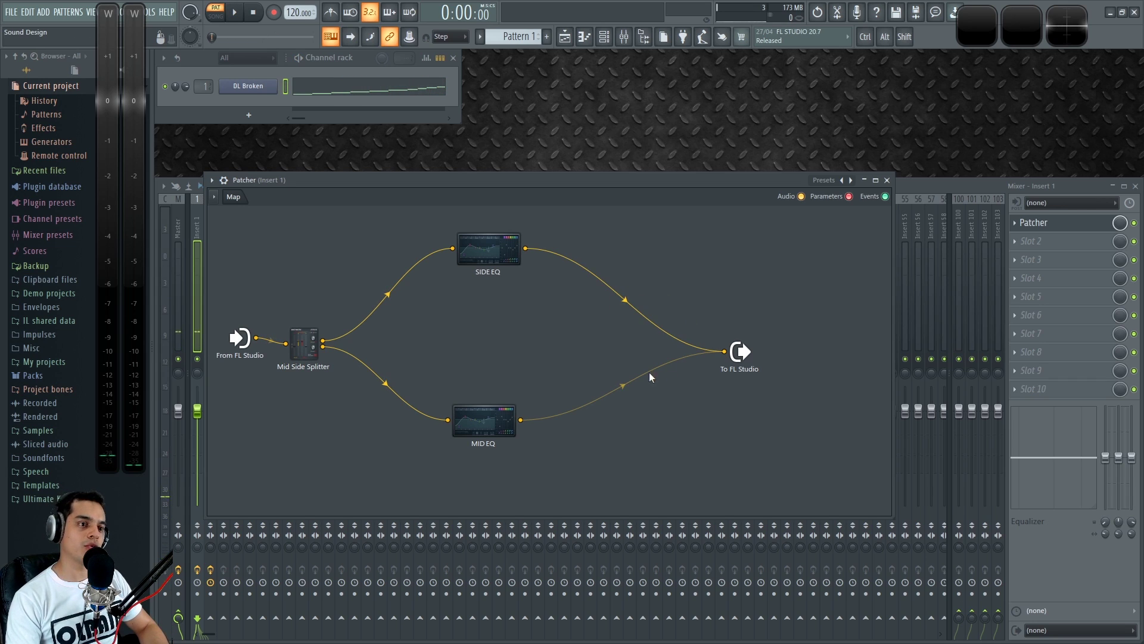
- Move the SIDE EQ and MID EQ modules closer to the Mid Side Splitter, one above the other
{"action": "left_click_drag", "start_coordinate": [495, 261], "coordinate": [465, 295]}
{"action": "left_click_drag", "start_coordinate": [486, 423], "coordinate": [447, 442]}
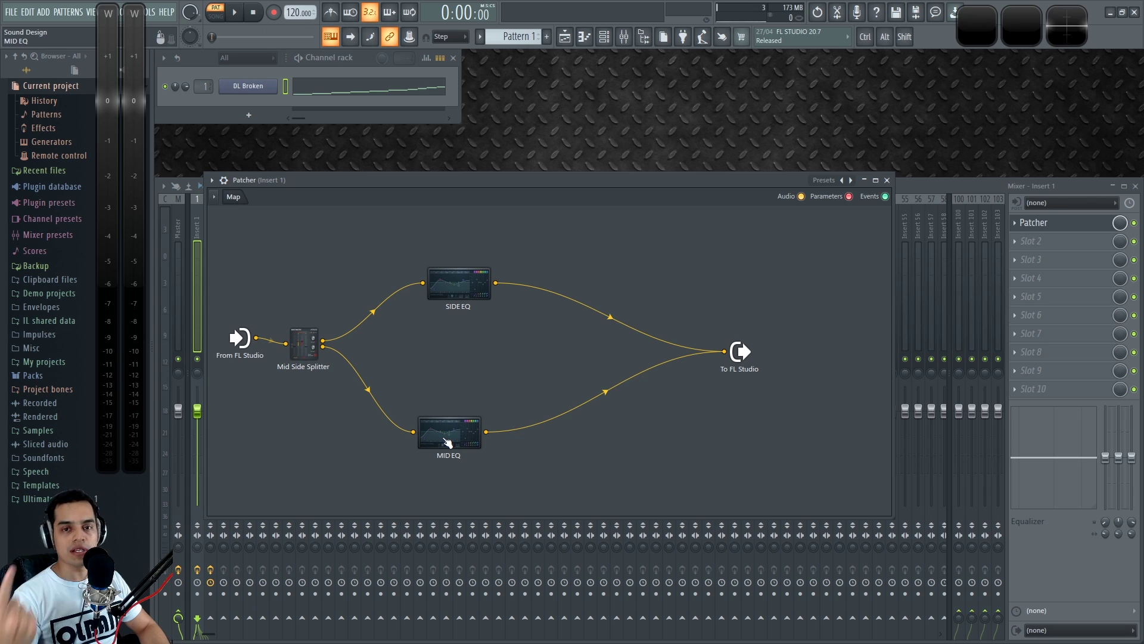
{"action": "left_click_drag", "start_coordinate": [447, 441], "coordinate": [452, 440]}
{"action": "mouse_move", "coordinate": [458, 289]}
{"action": "left_mouse_down"}
{"action": "mouse_move", "coordinate": [456, 308]}
{"action": "mouse_move", "coordinate": [455, 282]}
{"action": "left_mouse_up"}
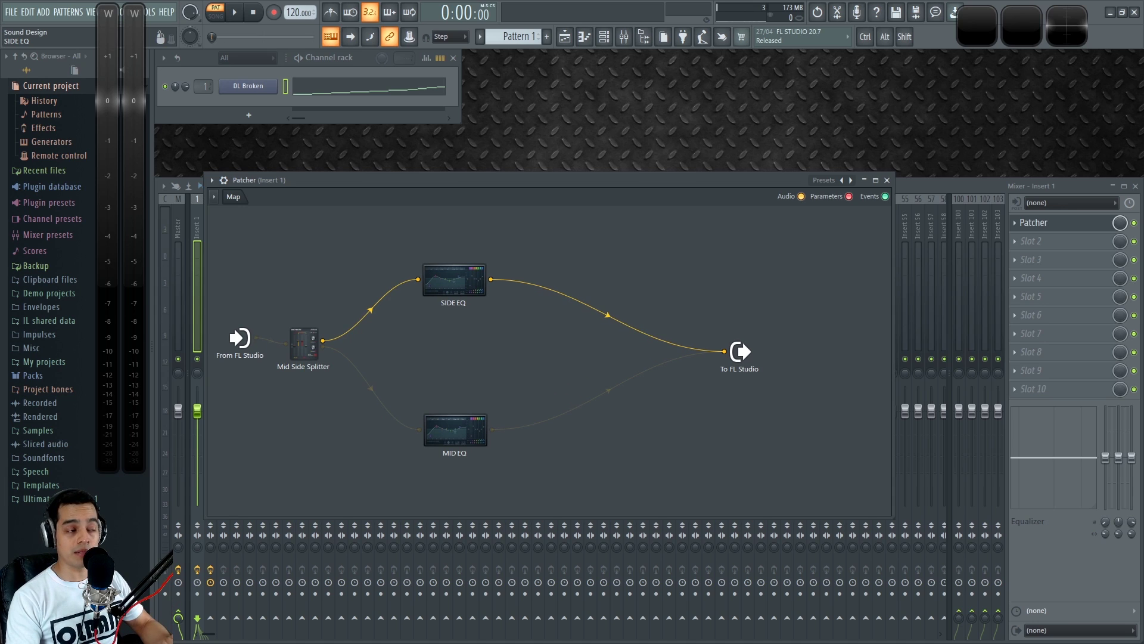
{"action": "left_click_drag", "start_coordinate": [461, 442], "coordinate": [456, 434]}
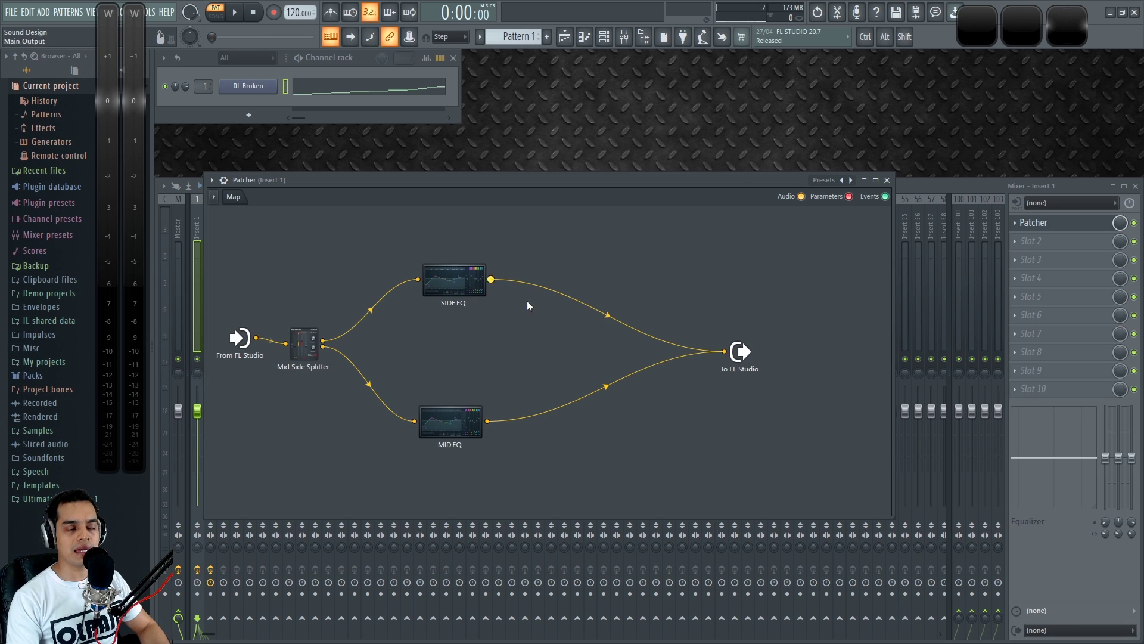
- Play the side signal while changing the Master track's stereo separation, and return the separation to its original setting
{"action": "key", "text": "space"}
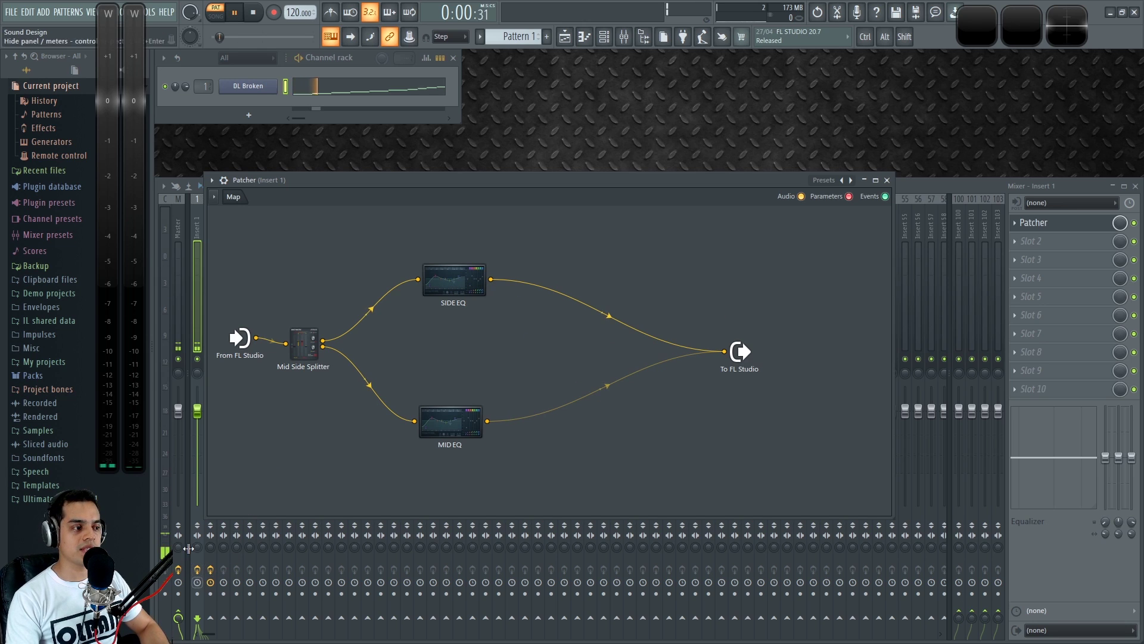
{"action": "left_click", "coordinate": [179, 547]}
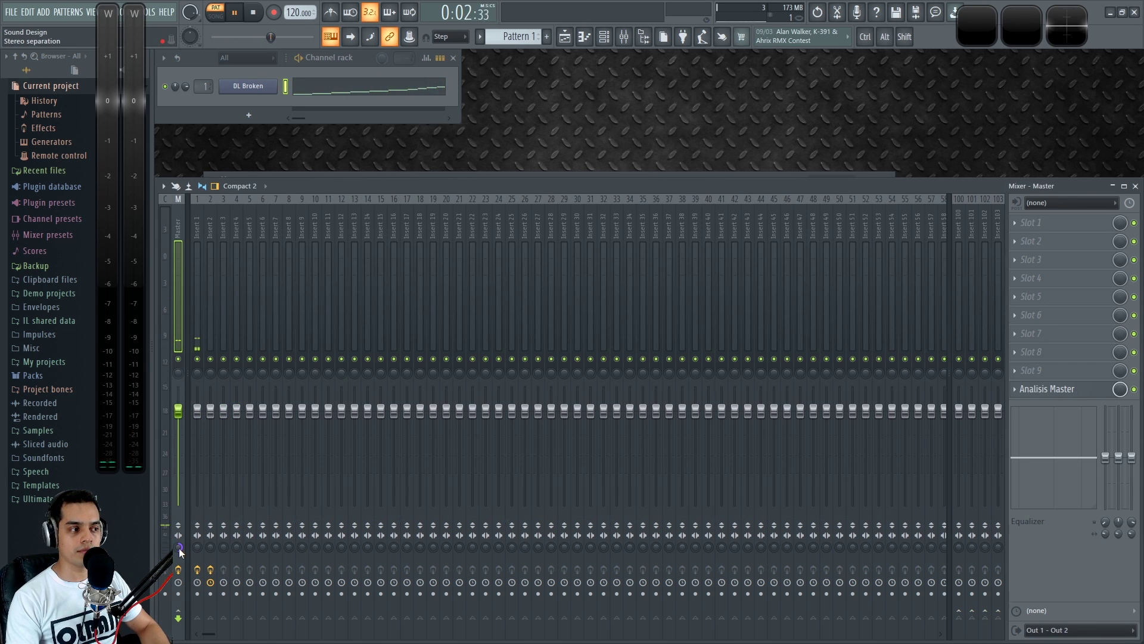
{"action": "left_click_drag", "start_coordinate": [178, 549], "coordinate": [179, 544]}
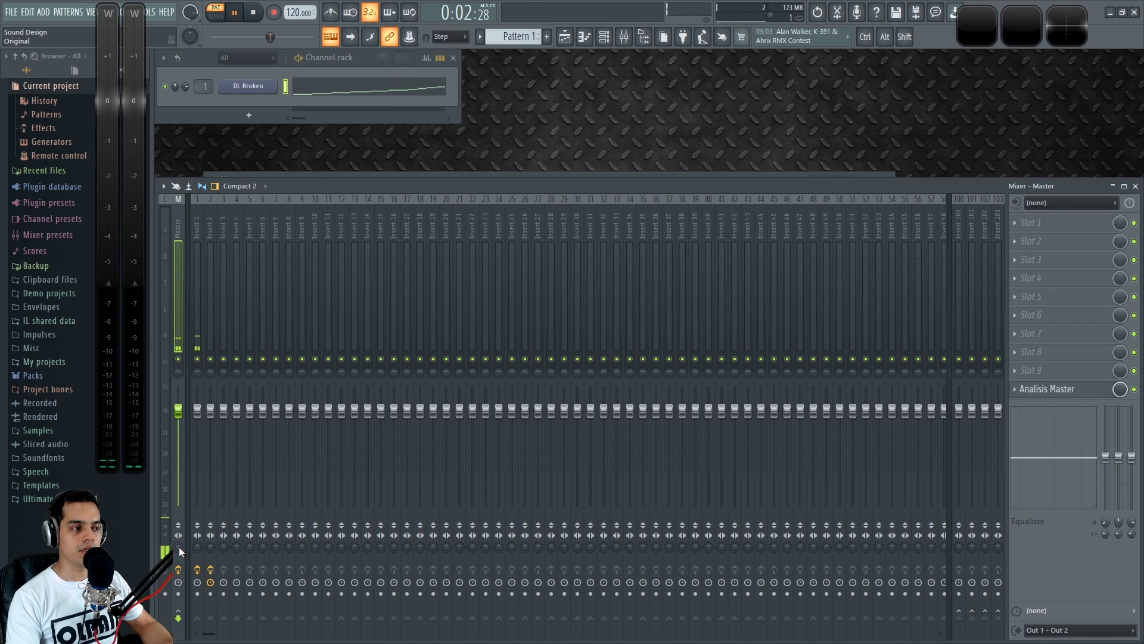
{"action": "key", "text": "space"}
- Select Insert 1 and reopen its Patcher, moving the window higher over the mixer
{"action": "left_click", "coordinate": [198, 224]}
{"action": "left_click", "coordinate": [1078, 224]}
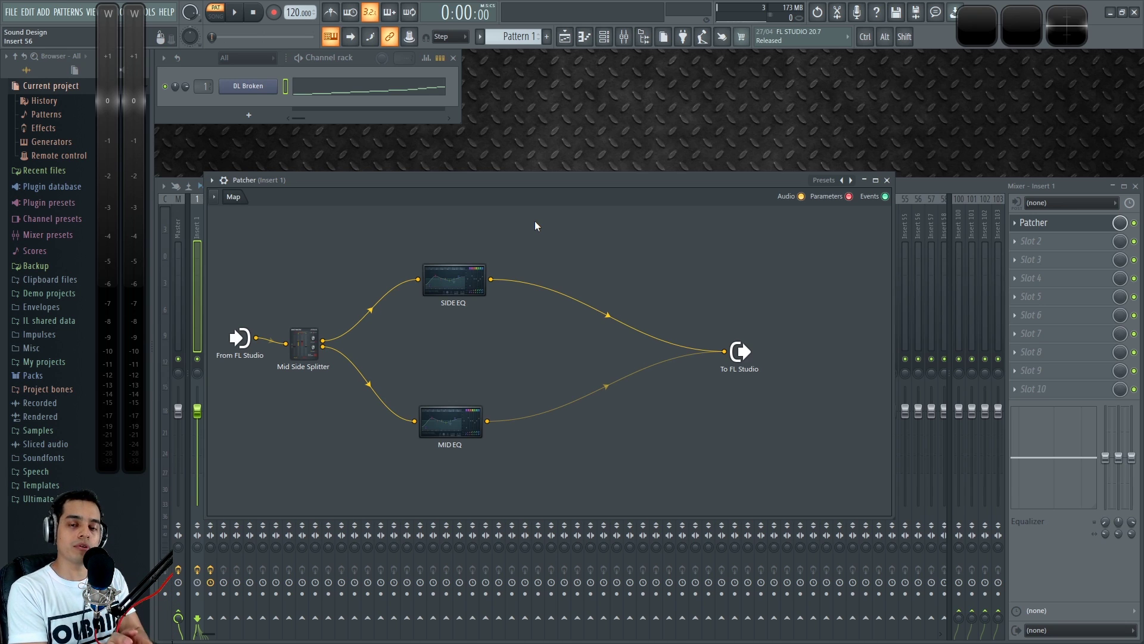
{"action": "left_click_drag", "start_coordinate": [497, 182], "coordinate": [553, 152]}
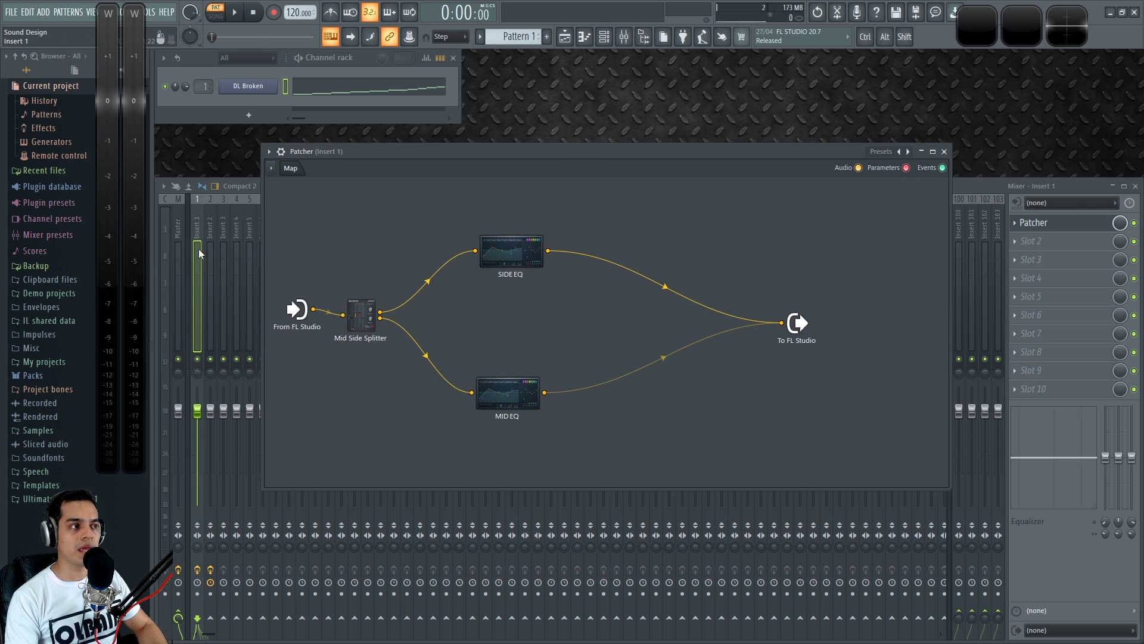
- Load SPAN into slot 2 of the Master track and play the loop to examine its spectrum and correlation meter
{"action": "left_click", "coordinate": [178, 256]}
{"action": "left_click", "coordinate": [1030, 241]}
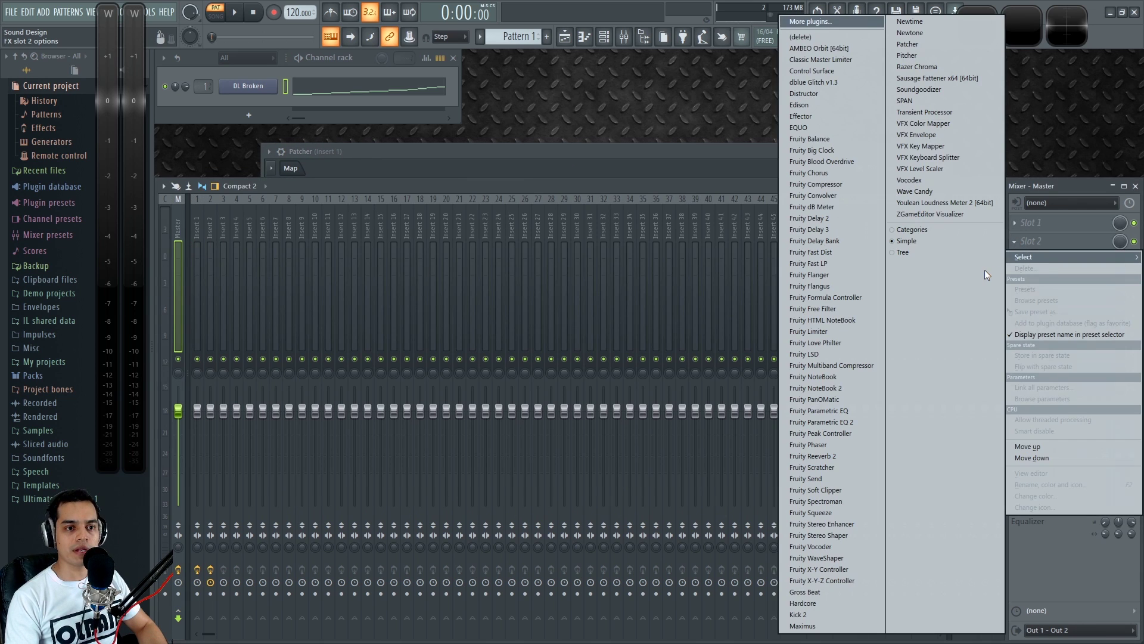
{"action": "left_click", "coordinate": [927, 101]}
{"action": "key", "text": "space"}
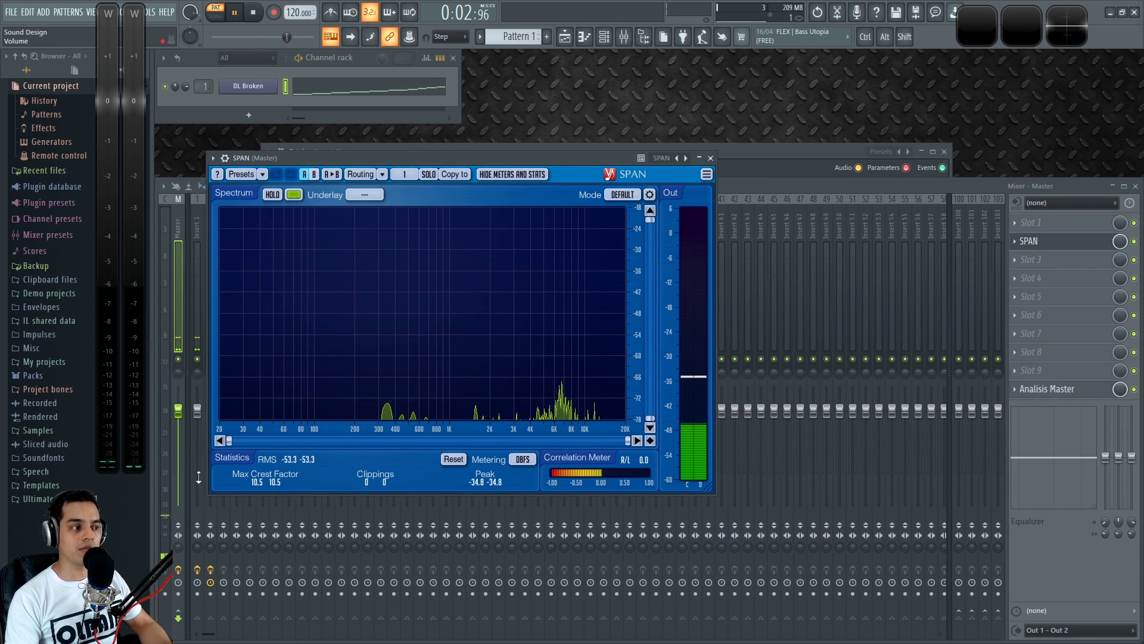
{"action": "left_click", "coordinate": [200, 544]}
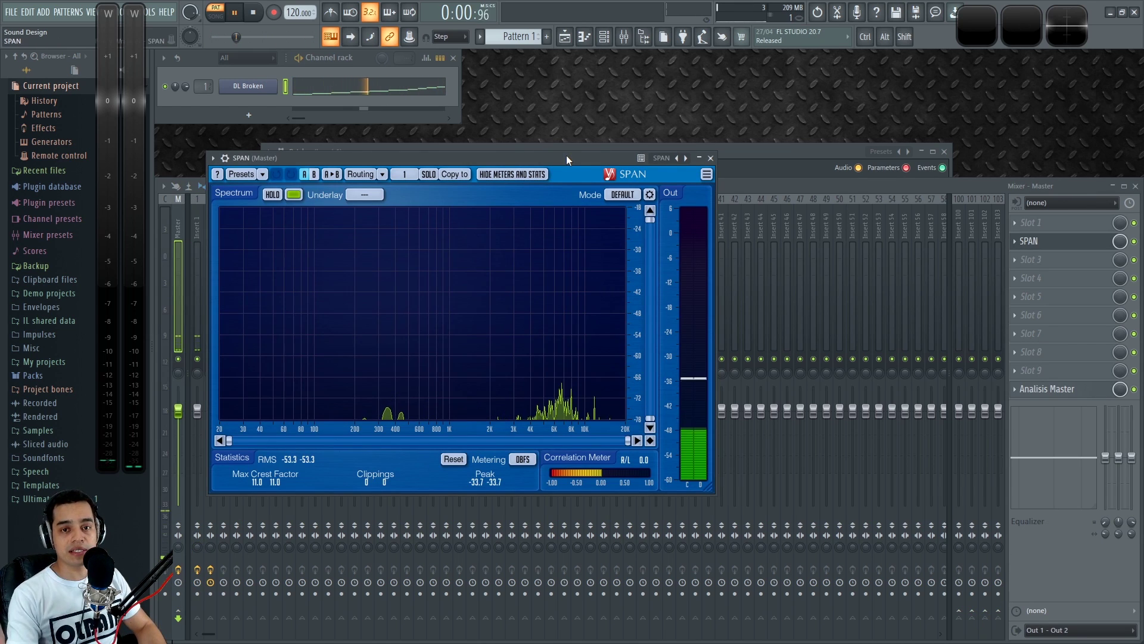
{"action": "key", "text": "space"}
{"action": "left_click_drag", "start_coordinate": [573, 158], "coordinate": [573, 209]}
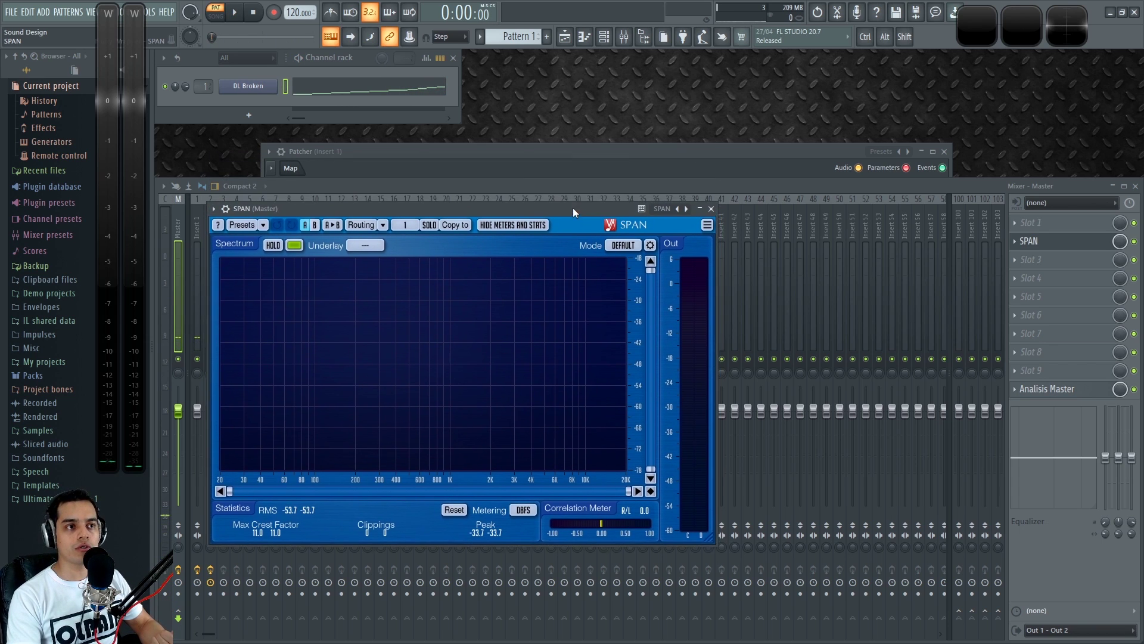
- Close and delete SPAN from the Master track, and bring the Insert 1 Patcher window back to the front
{"action": "left_click", "coordinate": [709, 209]}
{"action": "right_click", "coordinate": [1030, 242]}
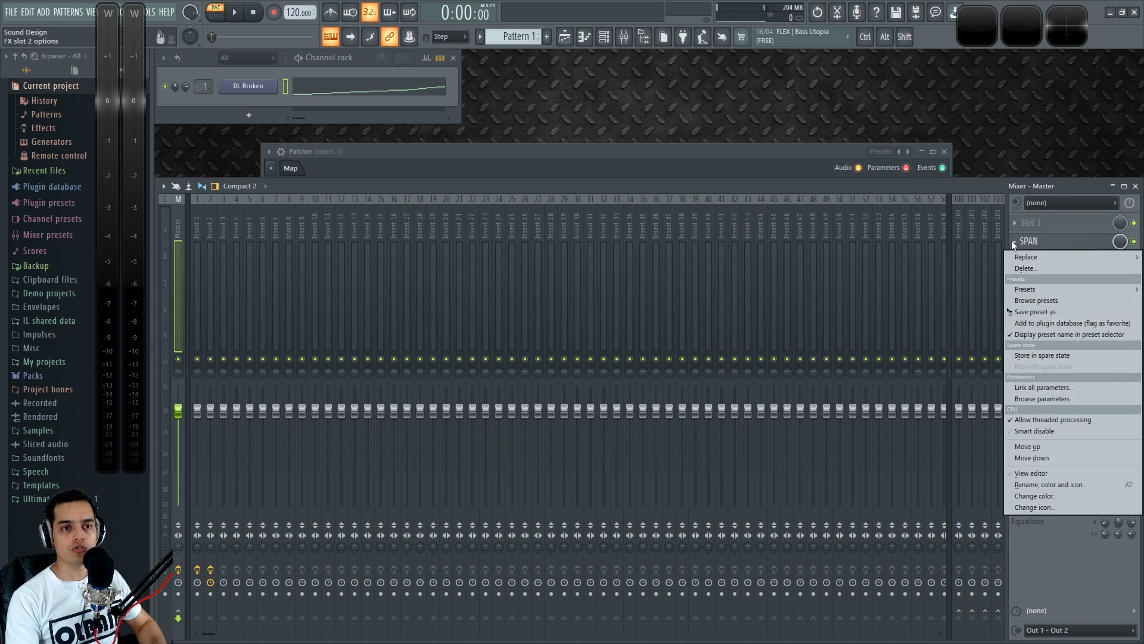
{"action": "left_click", "coordinate": [1027, 270]}
{"action": "left_click_drag", "start_coordinate": [756, 149], "coordinate": [758, 149]}
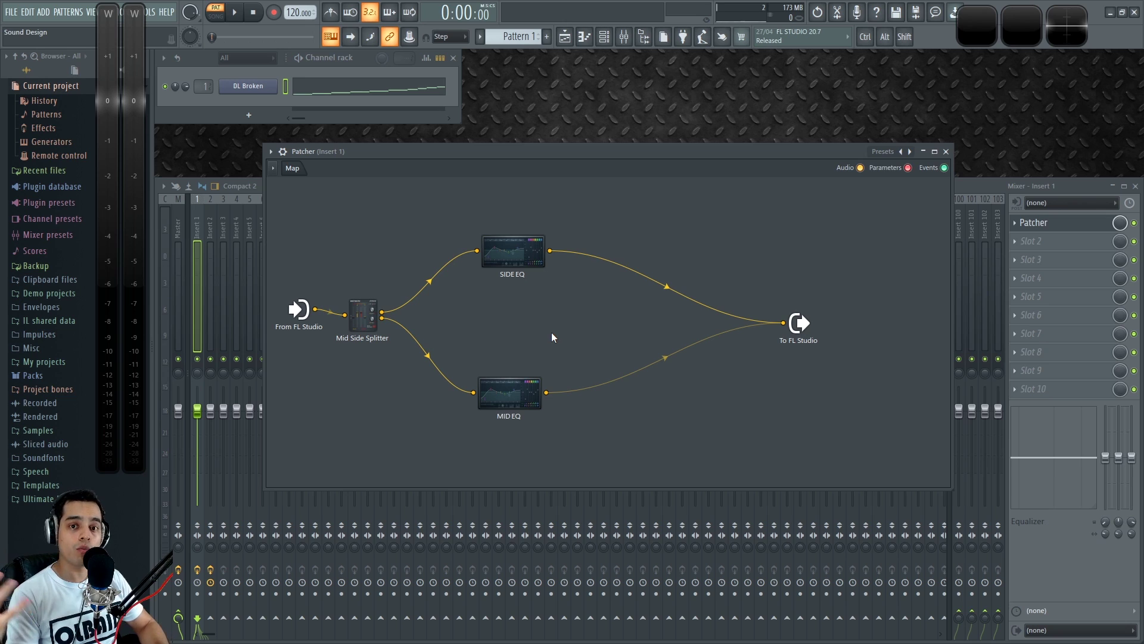
{"action": "left_click_drag", "start_coordinate": [578, 165], "coordinate": [568, 158]}
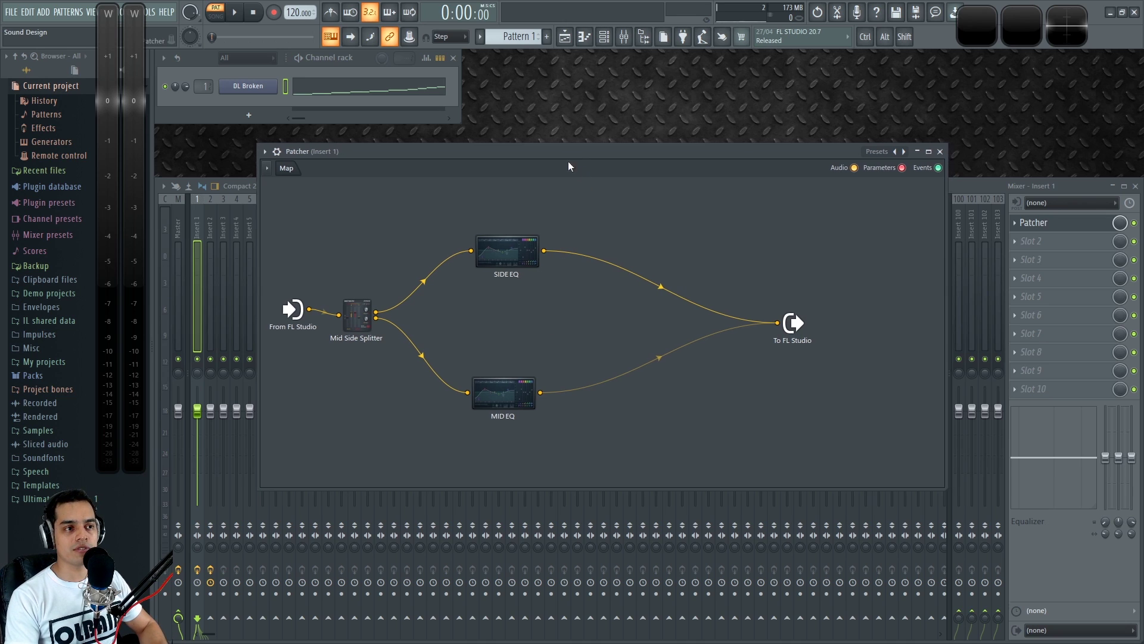
{"action": "right_click", "coordinate": [652, 239]}
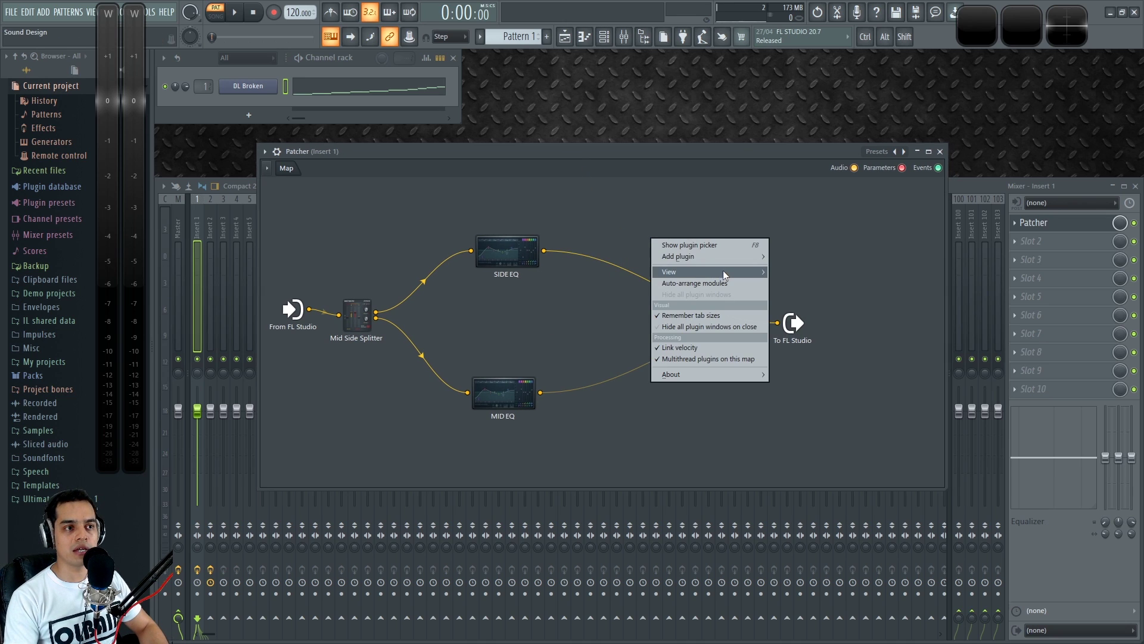
{"action": "mouse_move", "coordinate": [741, 251]}
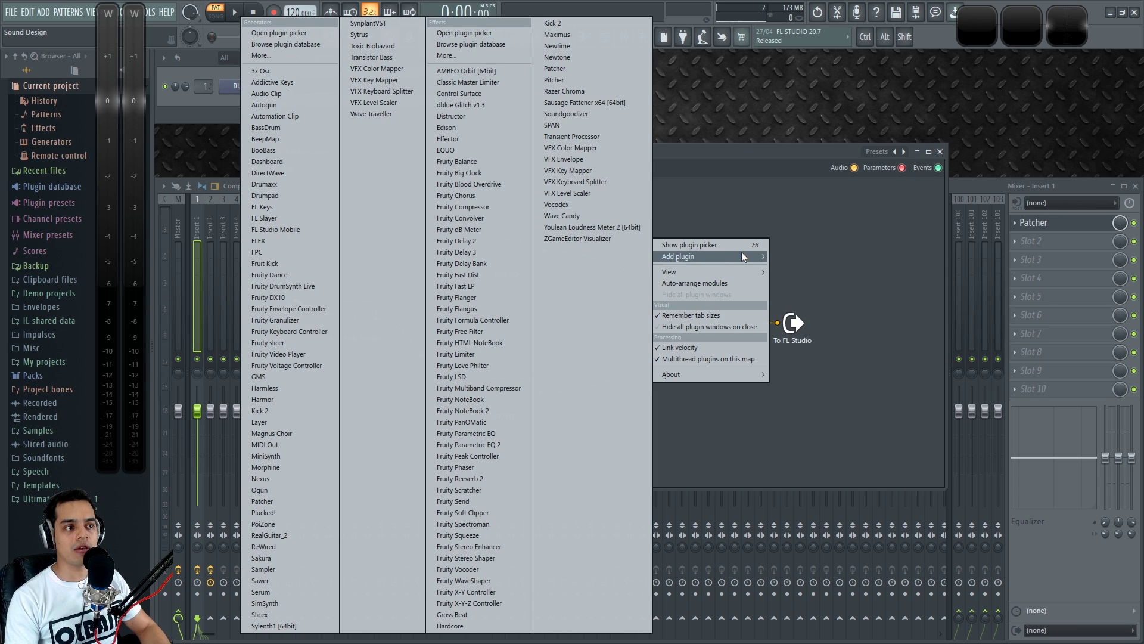
{"action": "left_click", "coordinate": [635, 315]}
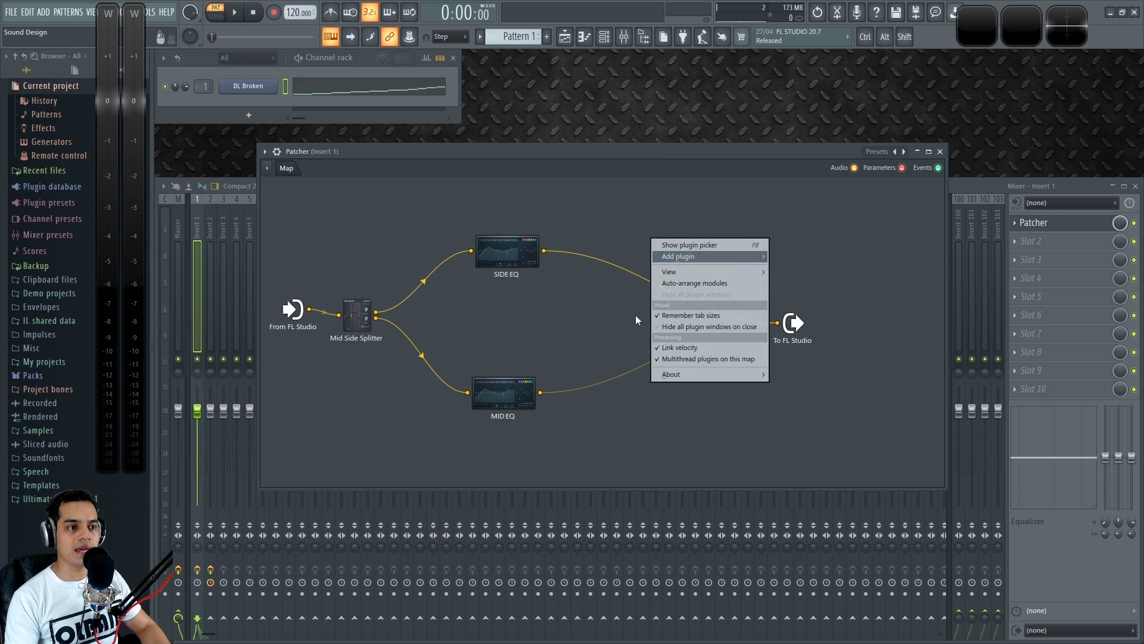
- Add Fruity Blood Overdrive to the Patcher map, routed between MID EQ and To FL Studio and placed below the direct mid connection
{"action": "right_click", "coordinate": [664, 378]}
{"action": "mouse_move", "coordinate": [724, 395]}
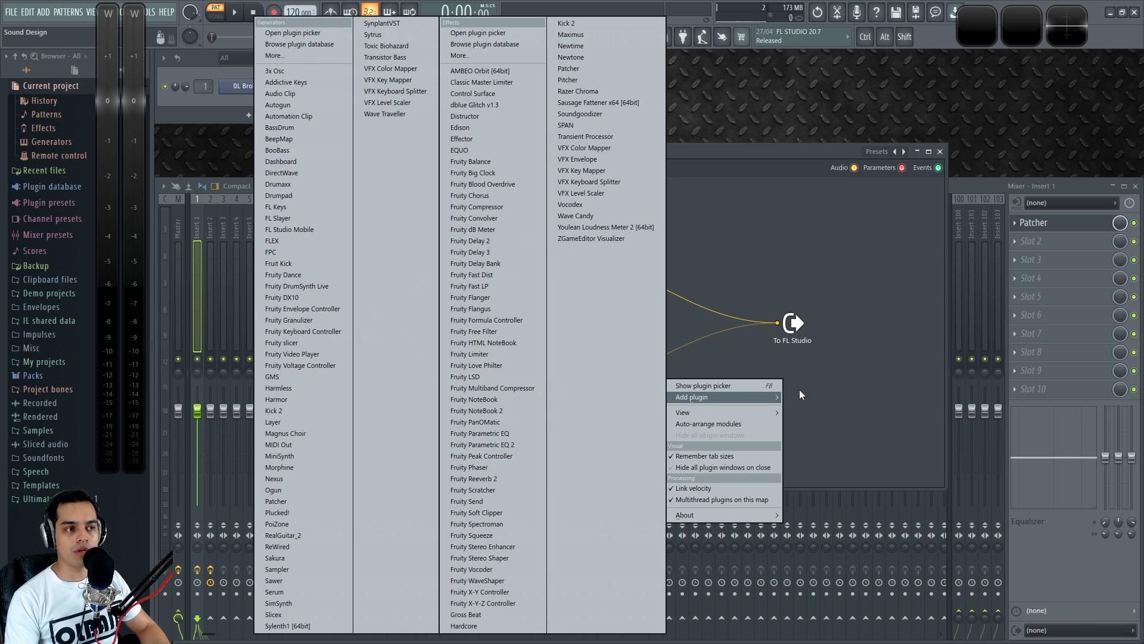
{"action": "left_click", "coordinate": [499, 185]}
{"action": "left_click_drag", "start_coordinate": [540, 392], "coordinate": [777, 322]}
{"action": "left_click_drag", "start_coordinate": [613, 323], "coordinate": [675, 406]}
- With the loop playing, set the Fruity Blood Overdrive's Pre Amp to about 0.461 and close its editor
{"action": "key", "text": "space"}
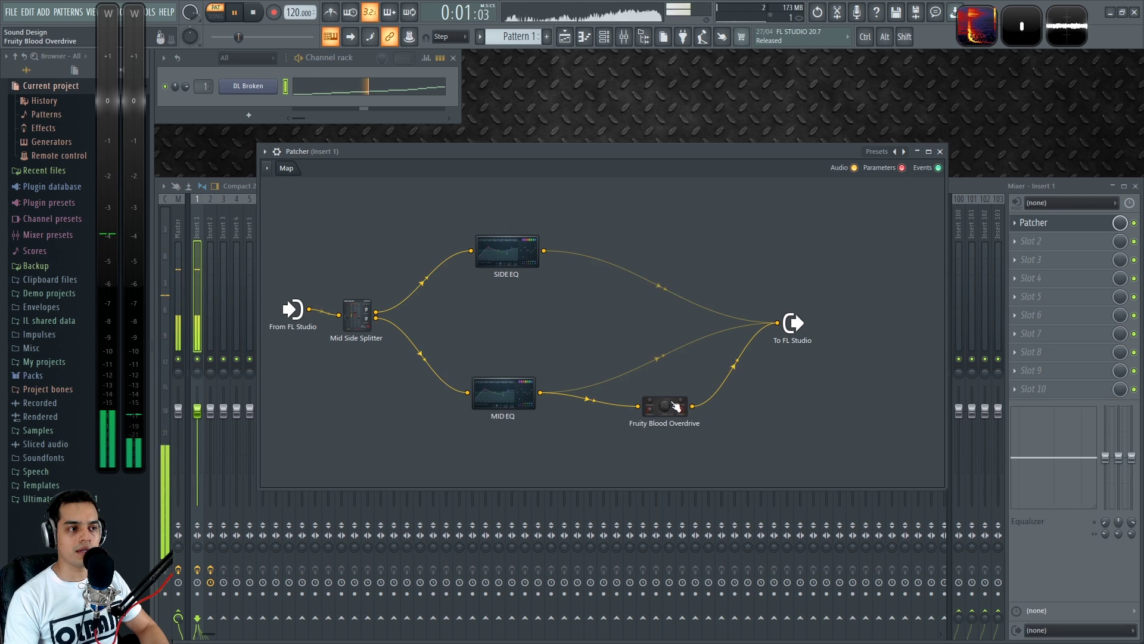
{"action": "double_click", "coordinate": [675, 405]}
{"action": "mouse_move", "coordinate": [576, 343]}
{"action": "left_mouse_down"}
{"action": "mouse_move", "coordinate": [575, 331]}
{"action": "mouse_move", "coordinate": [561, 333]}
{"action": "mouse_move", "coordinate": [572, 339]}
{"action": "left_mouse_up"}
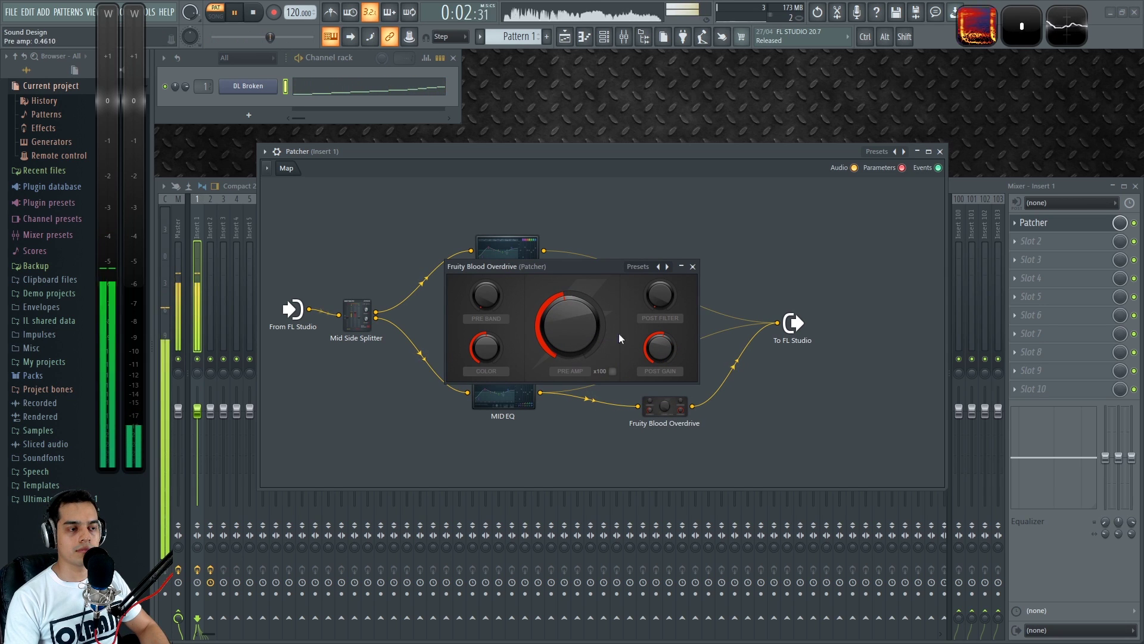
{"action": "left_click", "coordinate": [693, 267]}
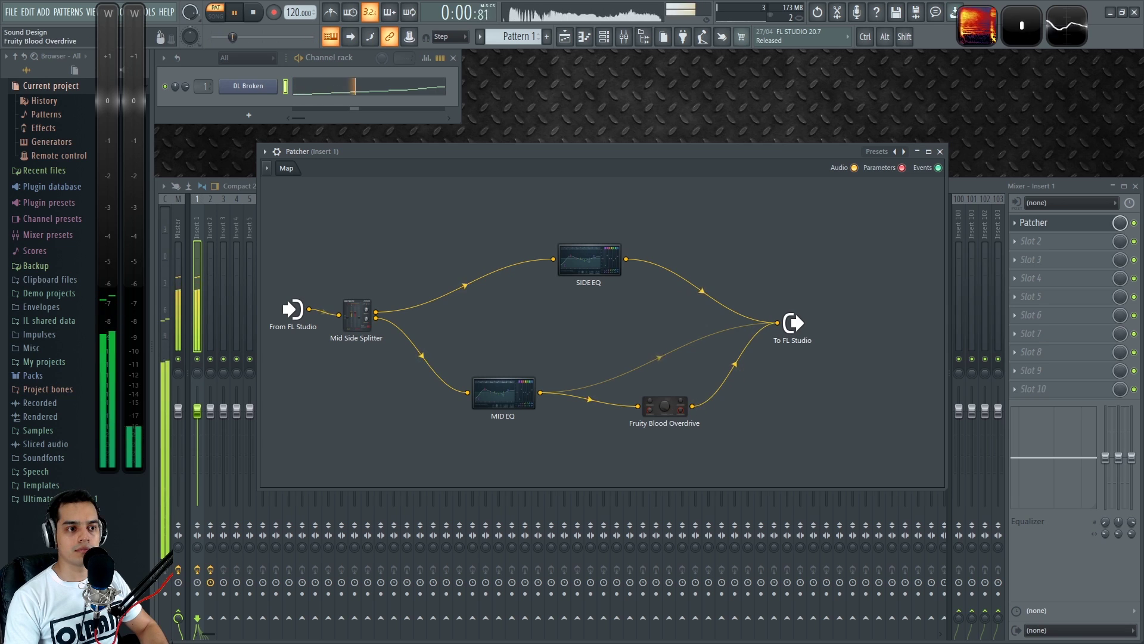
- Move the Fruity Blood Overdrive module closer to MID EQ and bypass the Patcher on Insert 1 to hear the dry loop
{"action": "left_click_drag", "start_coordinate": [666, 411], "coordinate": [646, 411]}
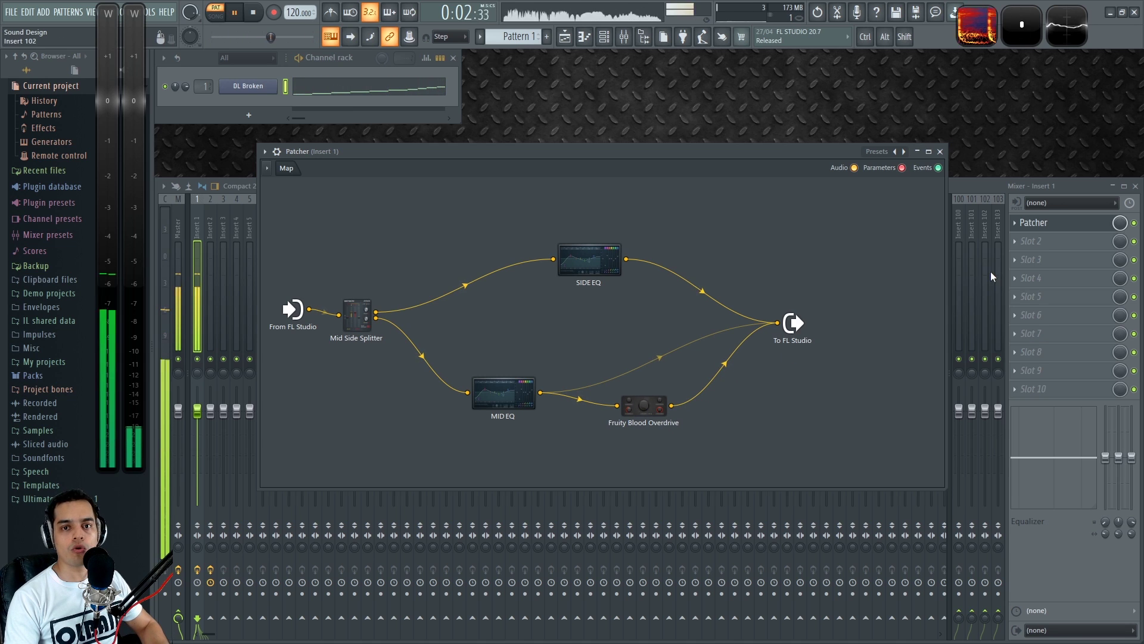
{"action": "left_click", "coordinate": [1138, 228]}
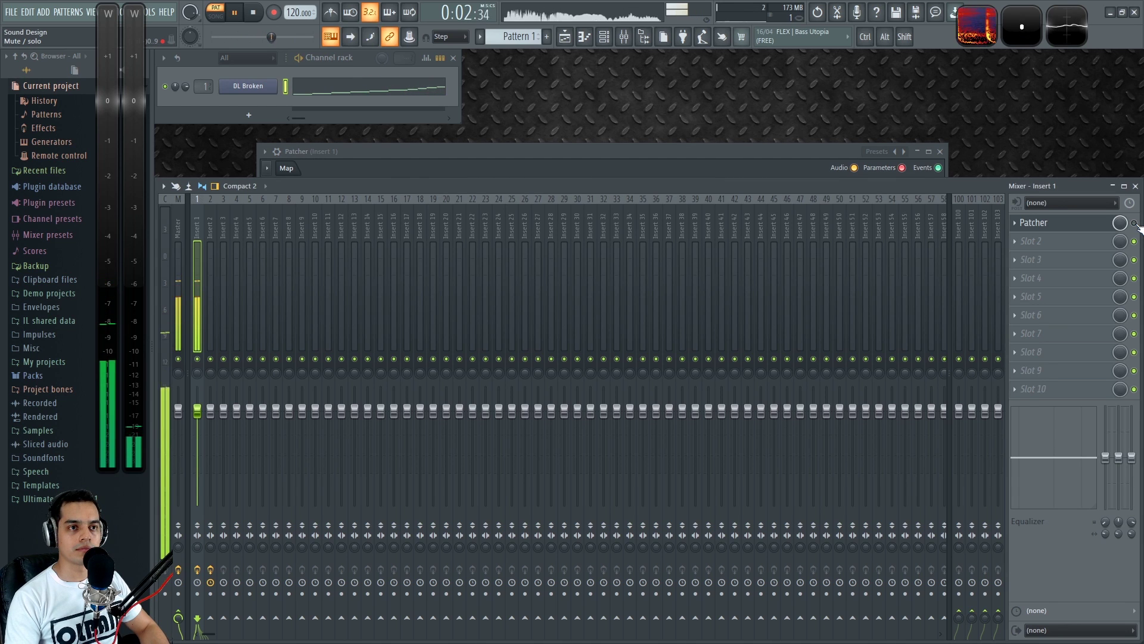
- Stop the loop and reroute the Fruity Blood Overdrive from MID EQ to between SIDE EQ and To FL Studio, above the direct side connection
{"action": "key", "text": "space"}
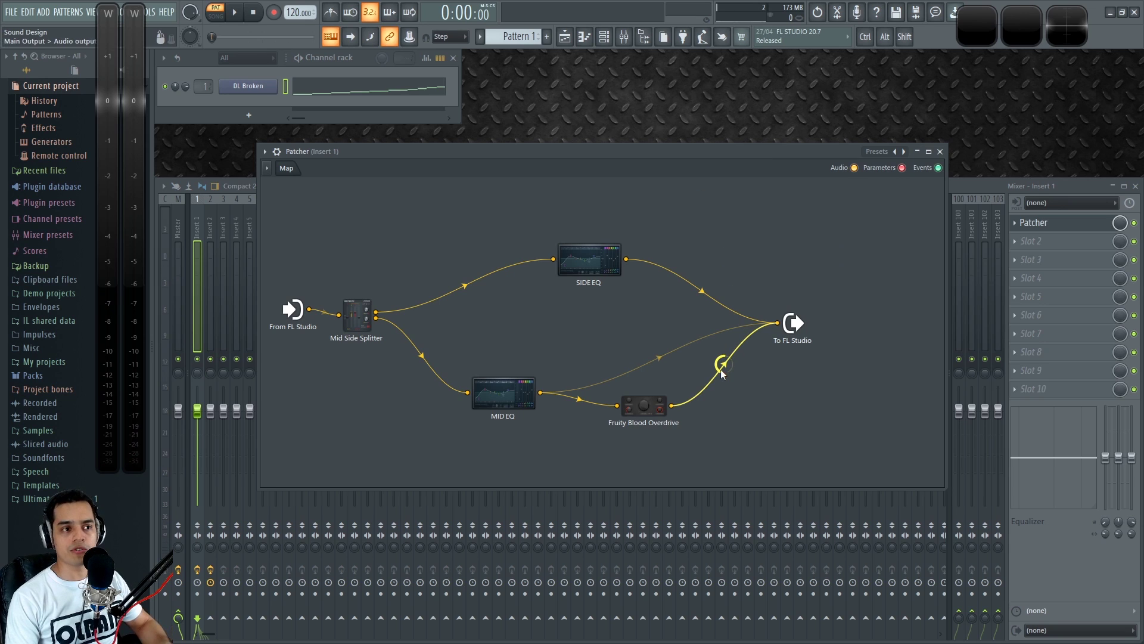
{"action": "left_click_drag", "start_coordinate": [645, 407], "coordinate": [651, 311]}
{"action": "right_click", "coordinate": [624, 310]}
{"action": "left_click_drag", "start_coordinate": [652, 309], "coordinate": [710, 233]}
{"action": "left_click_drag", "start_coordinate": [626, 259], "coordinate": [683, 234]}
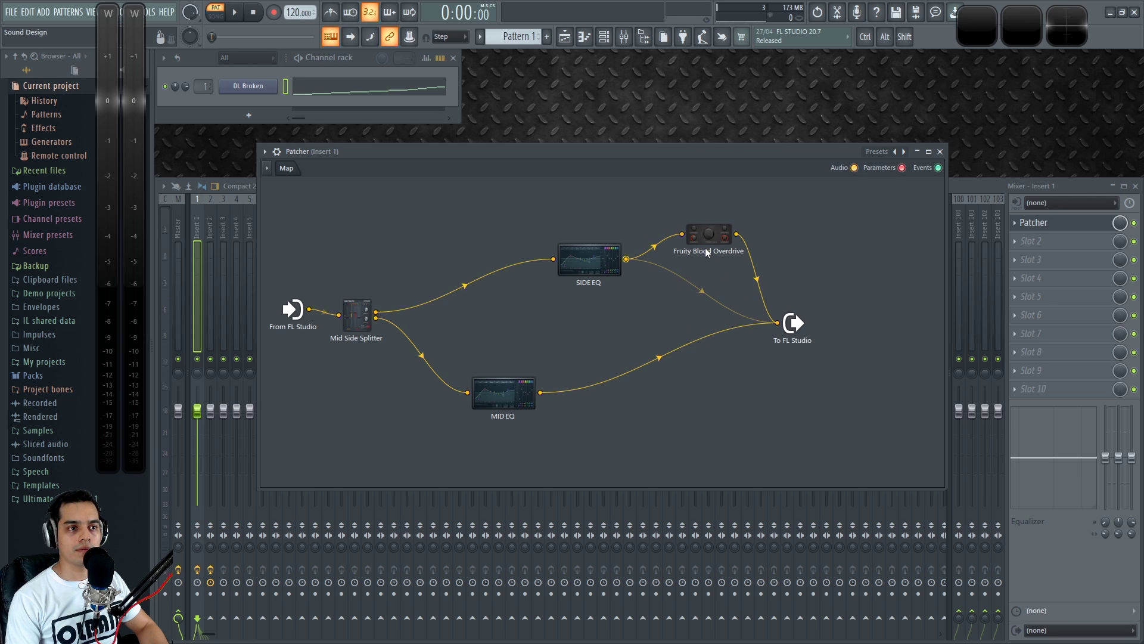
- Play only the overdriven side signal, set the Fruity Blood Overdrive's Pre Amp to about 0.666, and stop playback
{"action": "key", "text": "space"}
{"action": "key", "text": "space"}
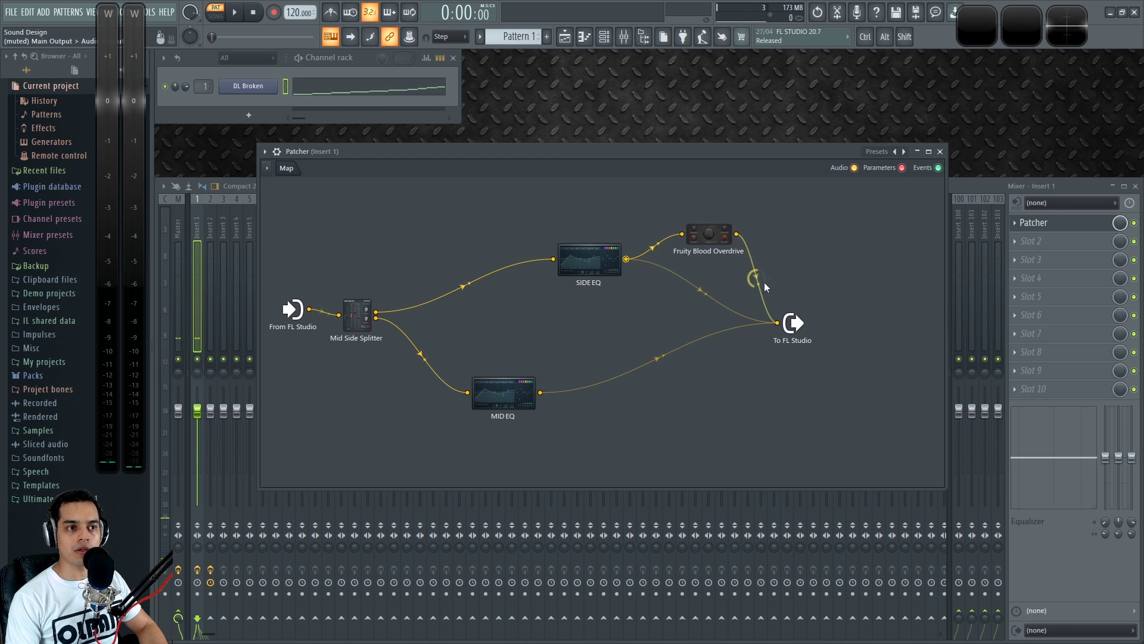
{"action": "key", "text": "space"}
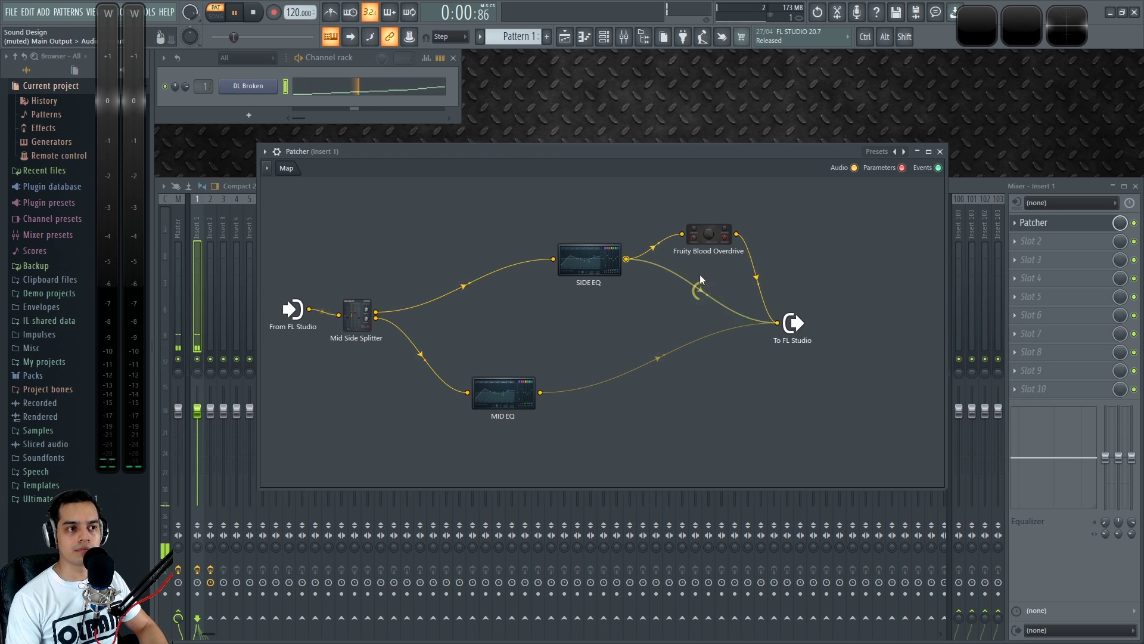
{"action": "left_click", "coordinate": [716, 238]}
{"action": "left_click_drag", "start_coordinate": [571, 357], "coordinate": [570, 347]}
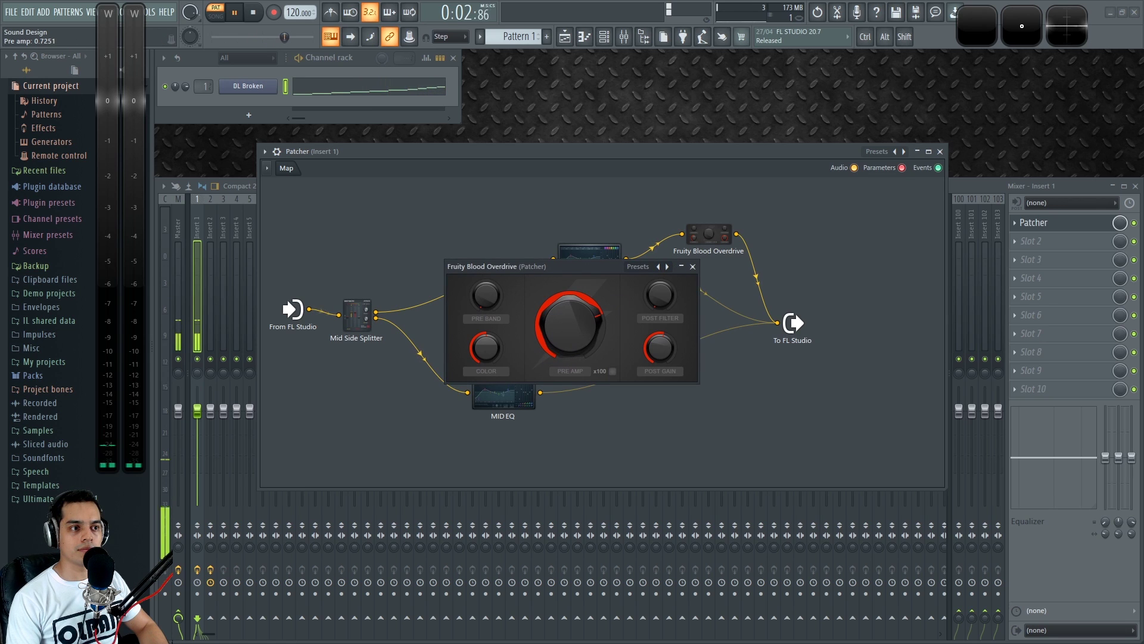
{"action": "key", "text": "space"}
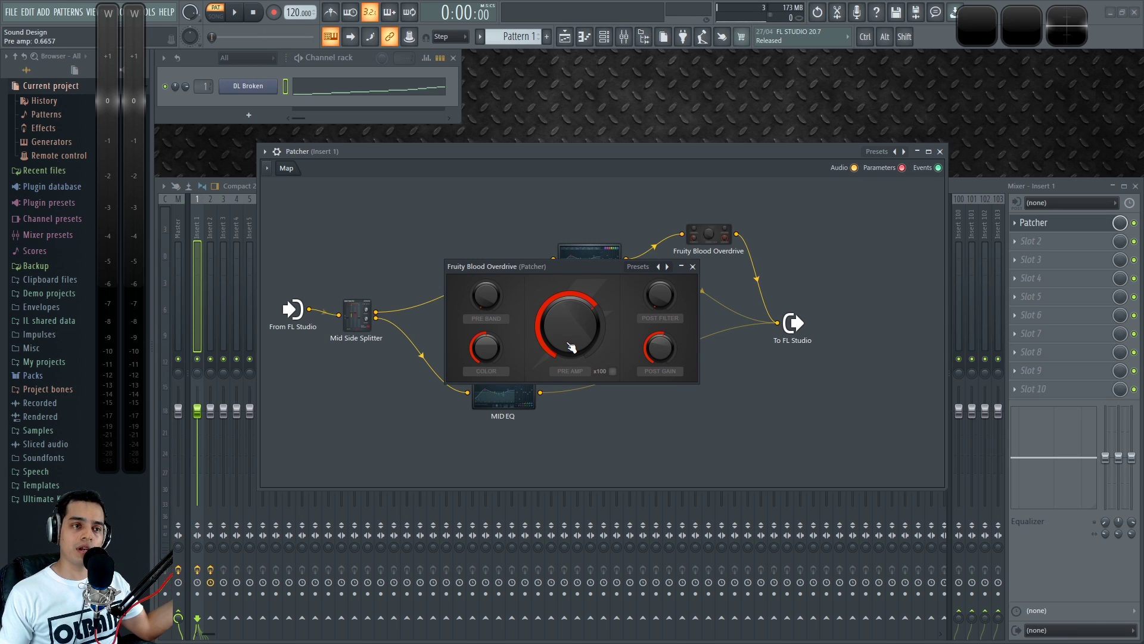
- Raise the overdrive's Pre Amp further, lower its Post Gain, audition the side signal, and close its editor
{"action": "left_click_drag", "start_coordinate": [571, 347], "coordinate": [571, 338]}
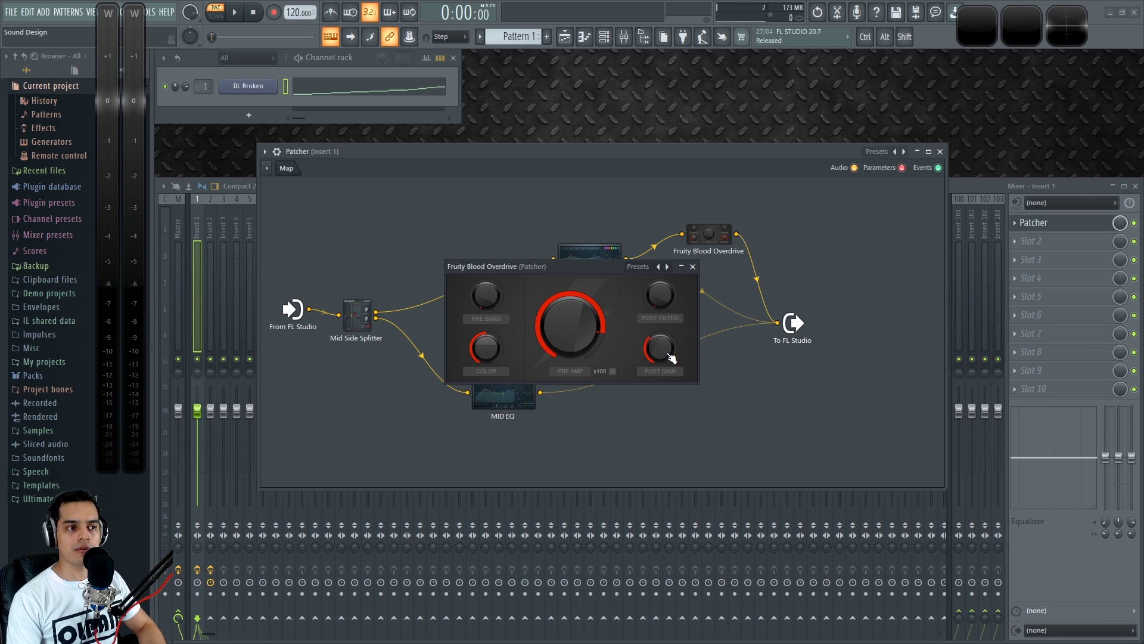
{"action": "key", "text": "space"}
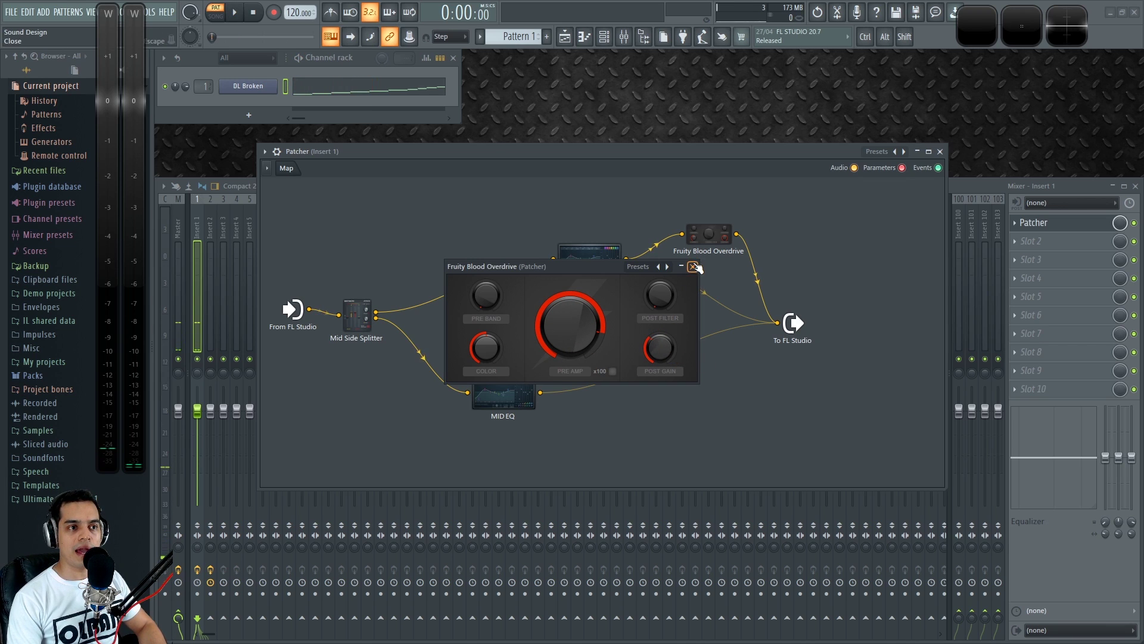
{"action": "left_click", "coordinate": [693, 267]}
- Tidy the map by stacking SIDE EQ above MID EQ near the splitter and spacing out To FL Studio and Fruity Blood Overdrive
{"action": "left_click_drag", "start_coordinate": [605, 268], "coordinate": [515, 285]}
{"action": "left_click_drag", "start_coordinate": [794, 324], "coordinate": [839, 369]}
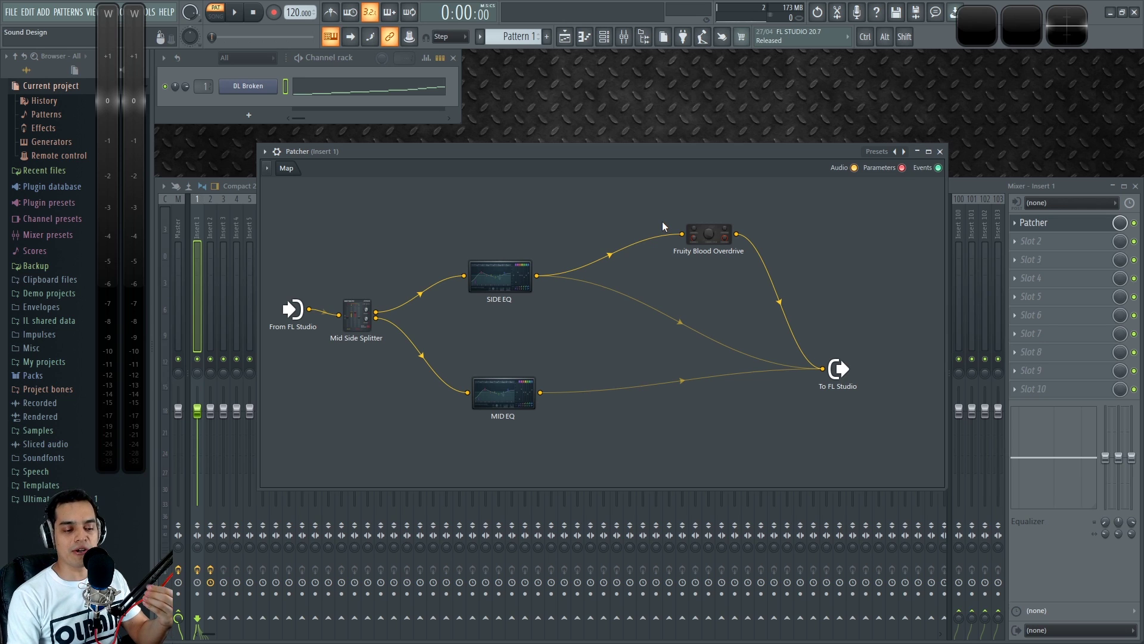
{"action": "left_click_drag", "start_coordinate": [490, 284], "coordinate": [503, 300]}
{"action": "left_click_drag", "start_coordinate": [508, 401], "coordinate": [497, 408]}
{"action": "left_click_drag", "start_coordinate": [512, 298], "coordinate": [493, 298]}
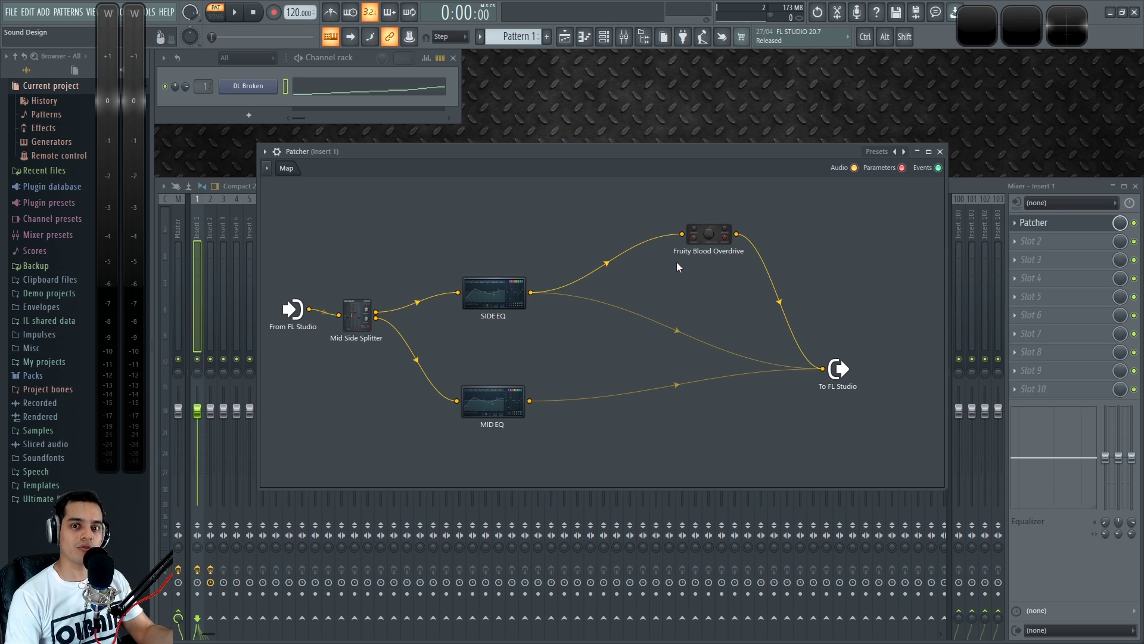
{"action": "left_click_drag", "start_coordinate": [717, 249], "coordinate": [714, 277]}
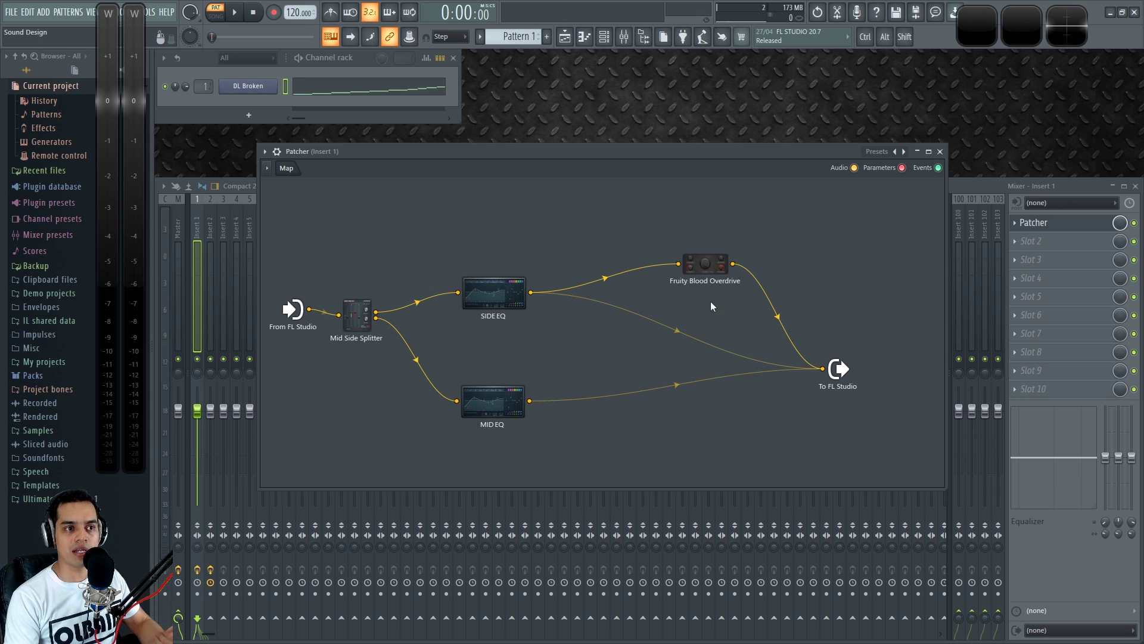
- Play the side signal alone, comparing its overdriven route with the direct SIDE EQ connection
{"action": "key", "text": "space"}
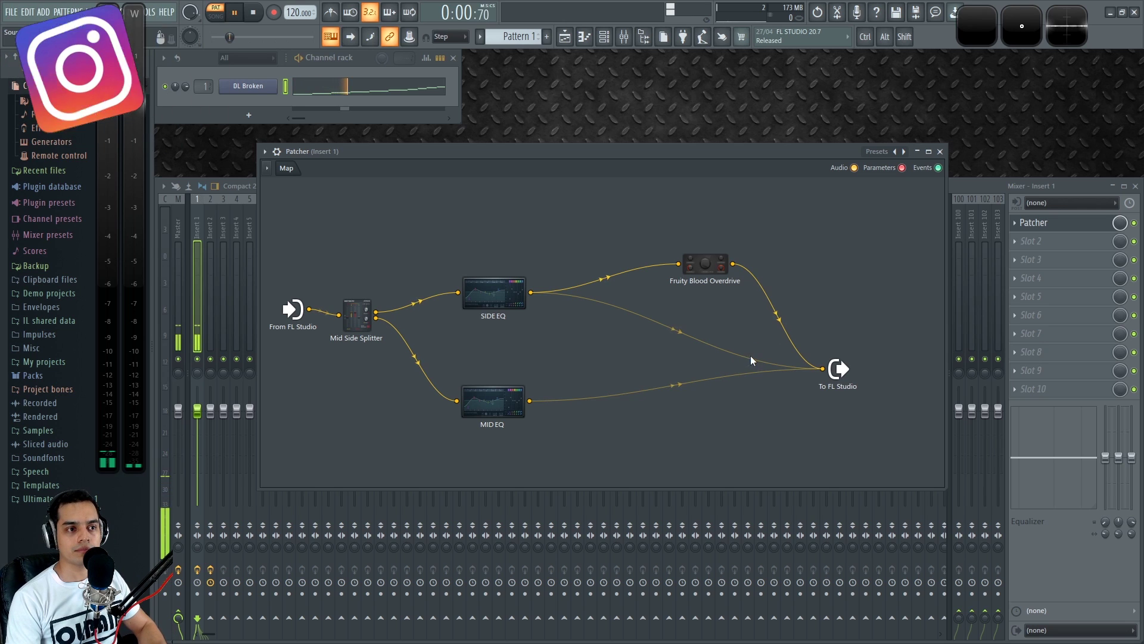
{"action": "key", "text": "space"}
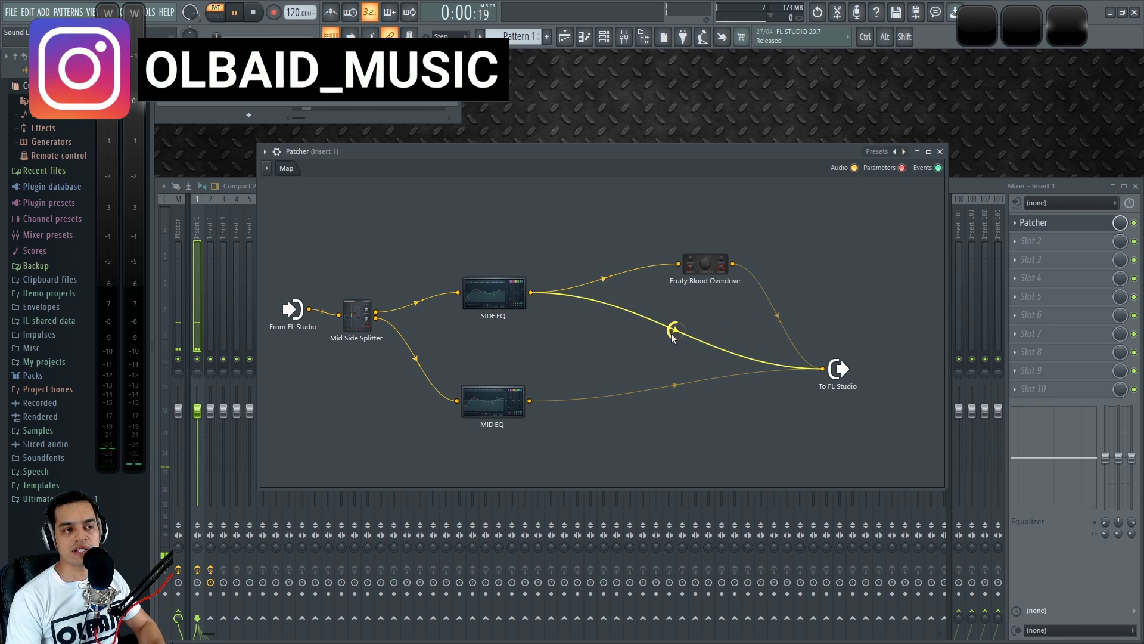
{"action": "key", "text": "space"}
- Increase the overdrive's Pre Amp while the loop plays, close its editor, and nudge the module slightly closer to SIDE EQ
{"action": "left_click", "coordinate": [705, 264]}
{"action": "left_click_drag", "start_coordinate": [617, 275], "coordinate": [681, 316]}
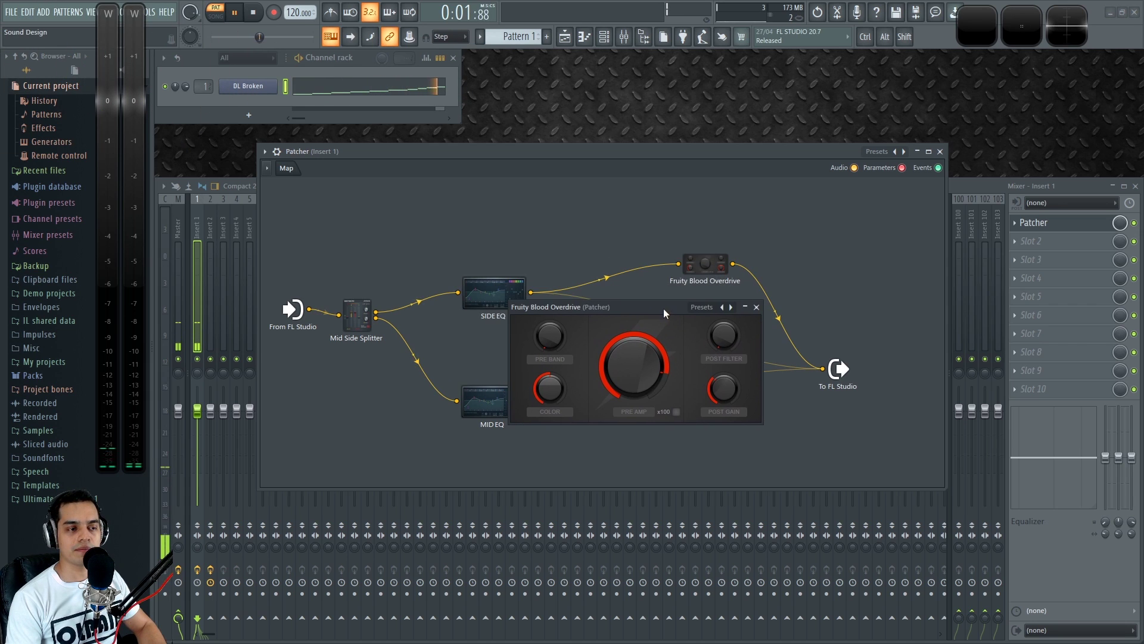
{"action": "left_click_drag", "start_coordinate": [653, 382], "coordinate": [654, 371]}
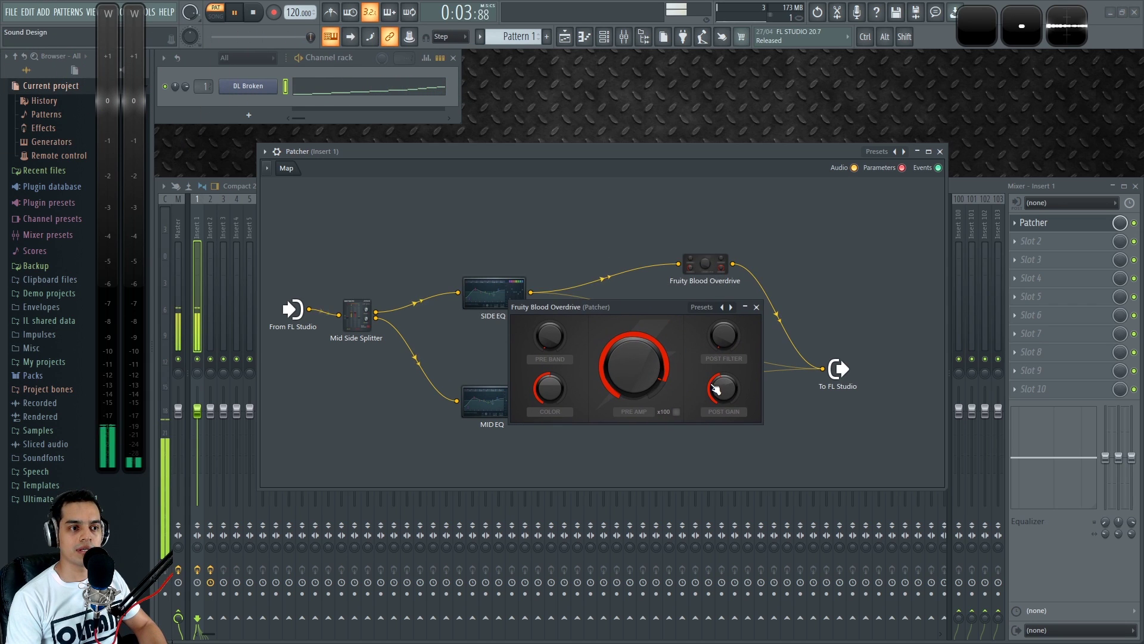
{"action": "left_click", "coordinate": [756, 307]}
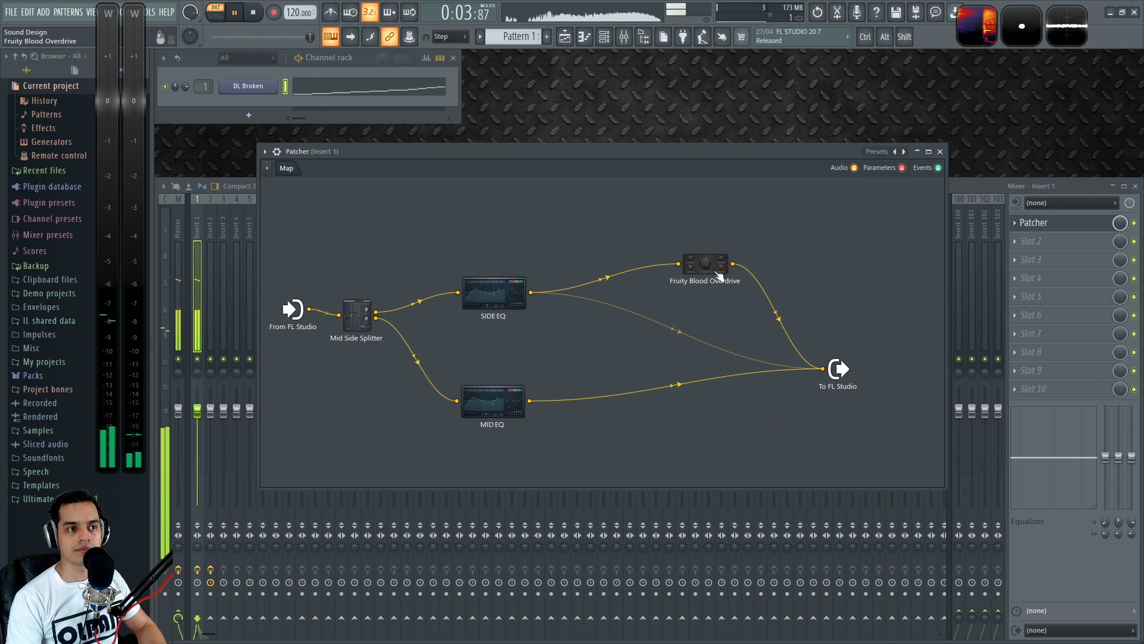
{"action": "left_click_drag", "start_coordinate": [705, 263], "coordinate": [696, 262]}
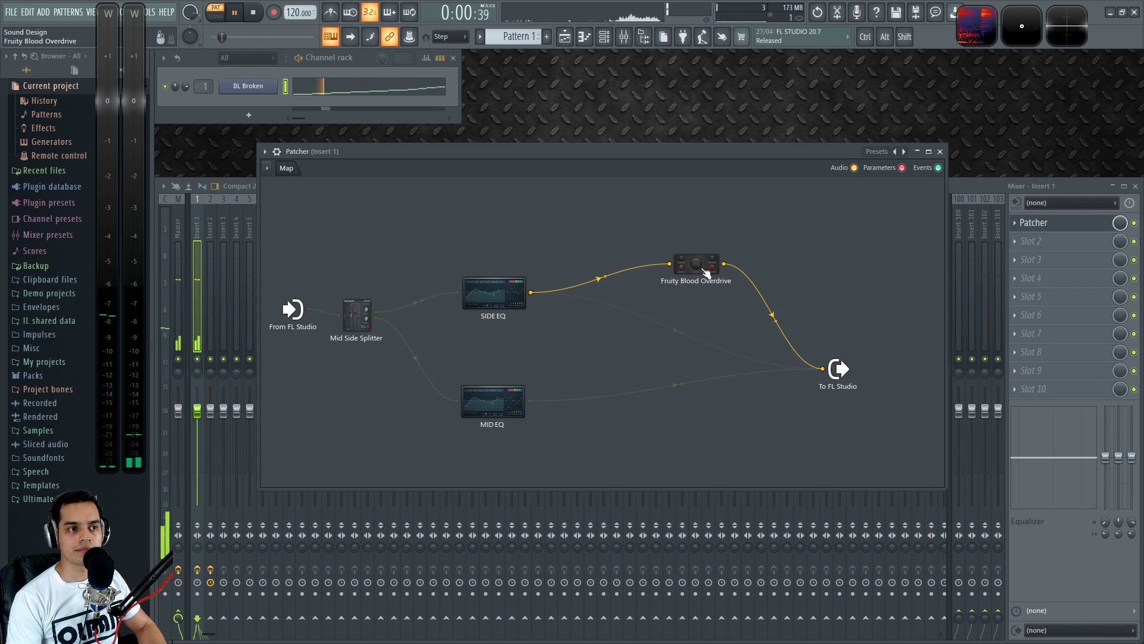
- Compare the playing loop with the Master track's stereo separation at original and 100% merged, stop playback, and bring Patcher back to the front
{"action": "left_click", "coordinate": [179, 549]}
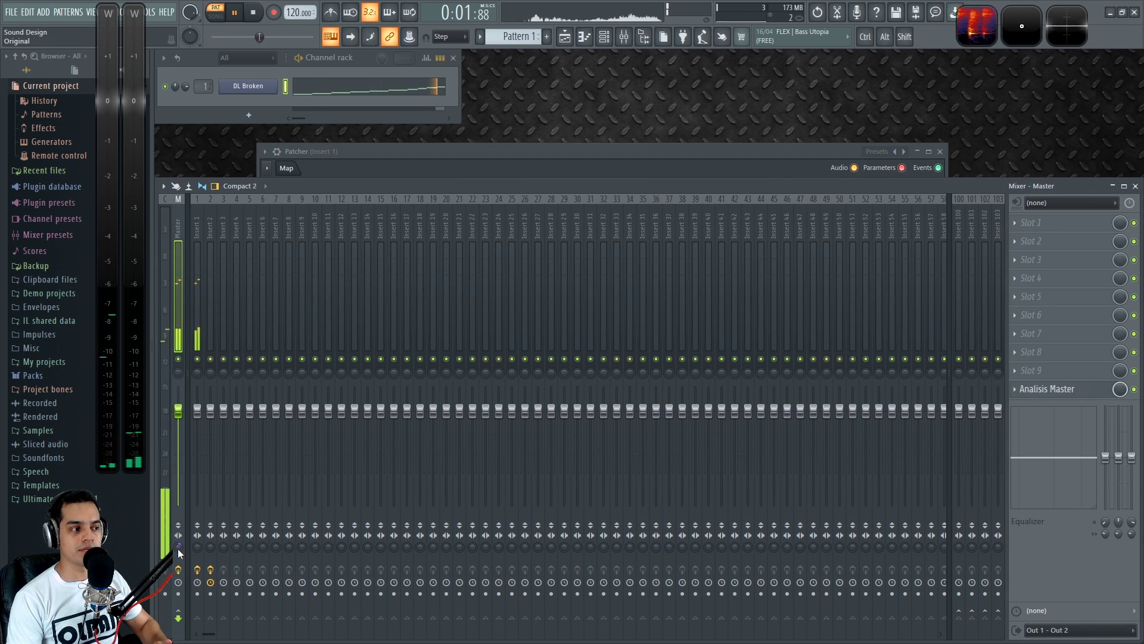
{"action": "left_click", "coordinate": [645, 150]}
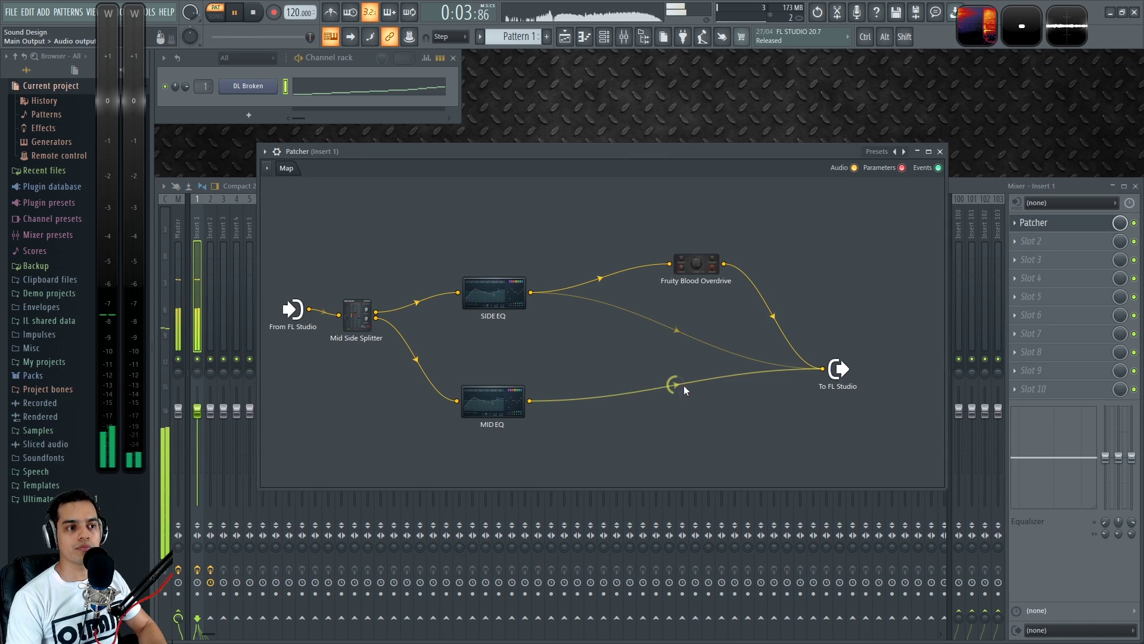
{"action": "left_click", "coordinate": [179, 547]}
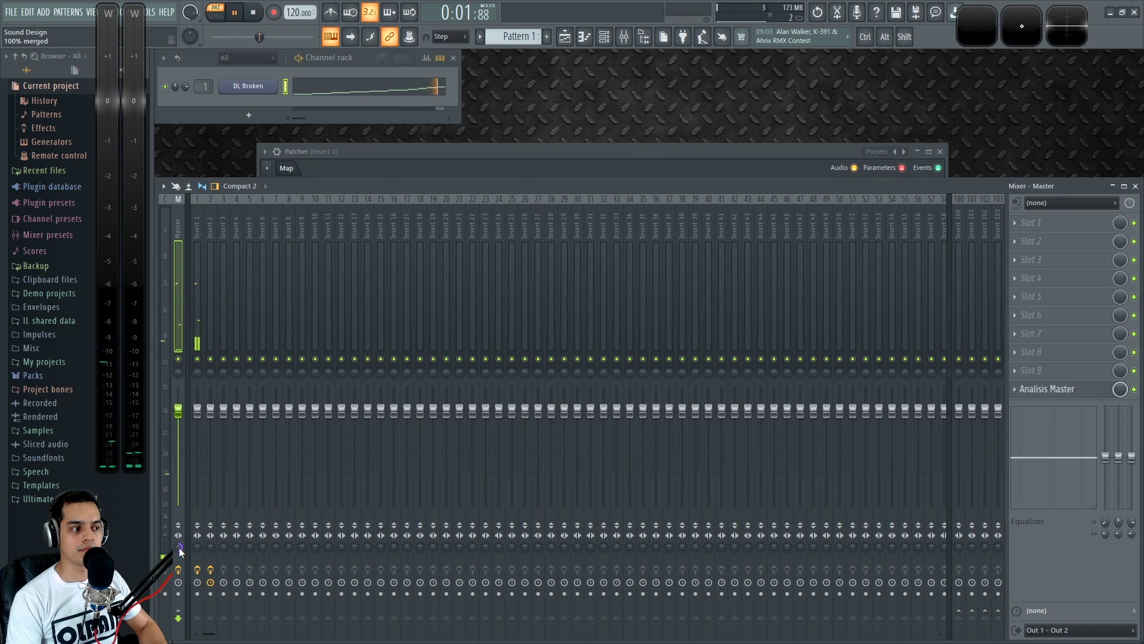
{"action": "left_click_drag", "start_coordinate": [179, 547], "coordinate": [179, 546]}
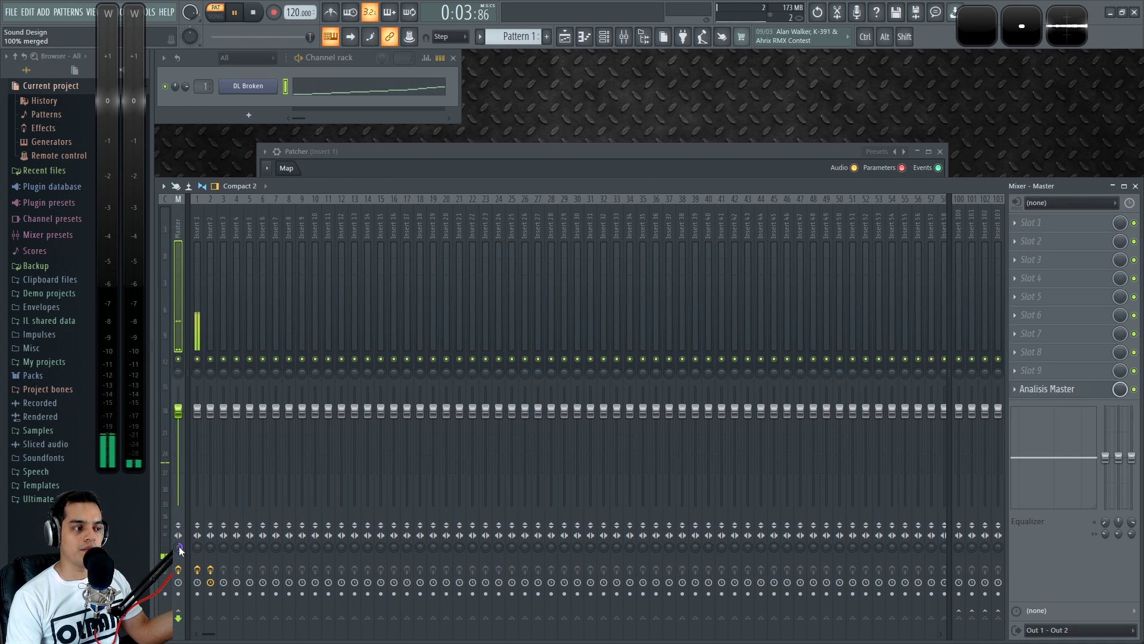
{"action": "left_click_drag", "start_coordinate": [610, 179], "coordinate": [611, 490]}
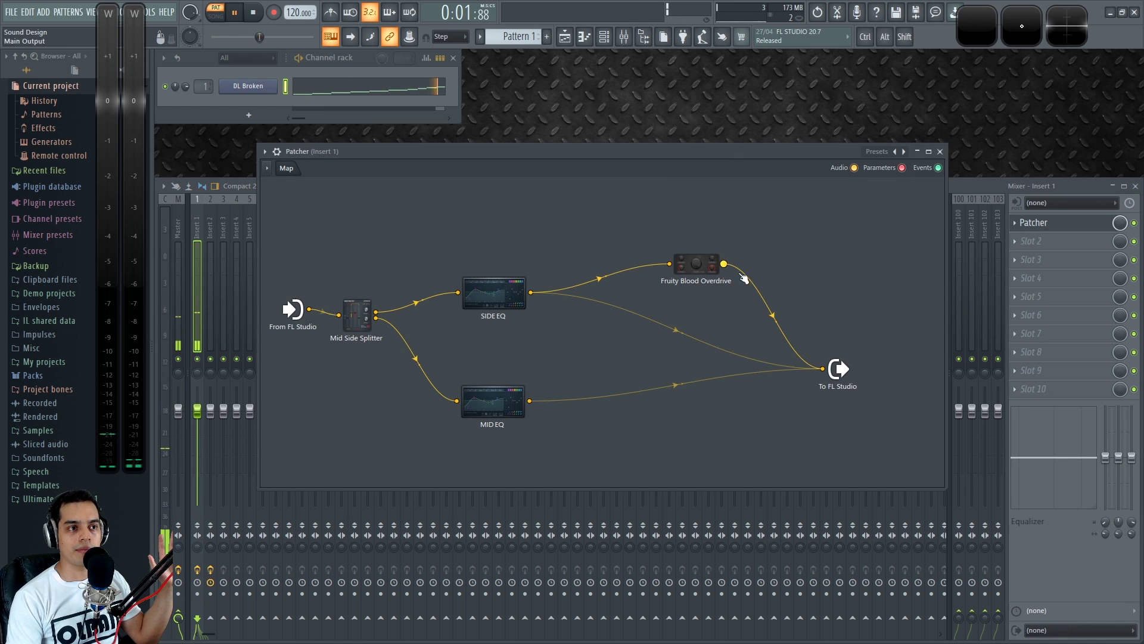
{"action": "left_click", "coordinate": [178, 550]}
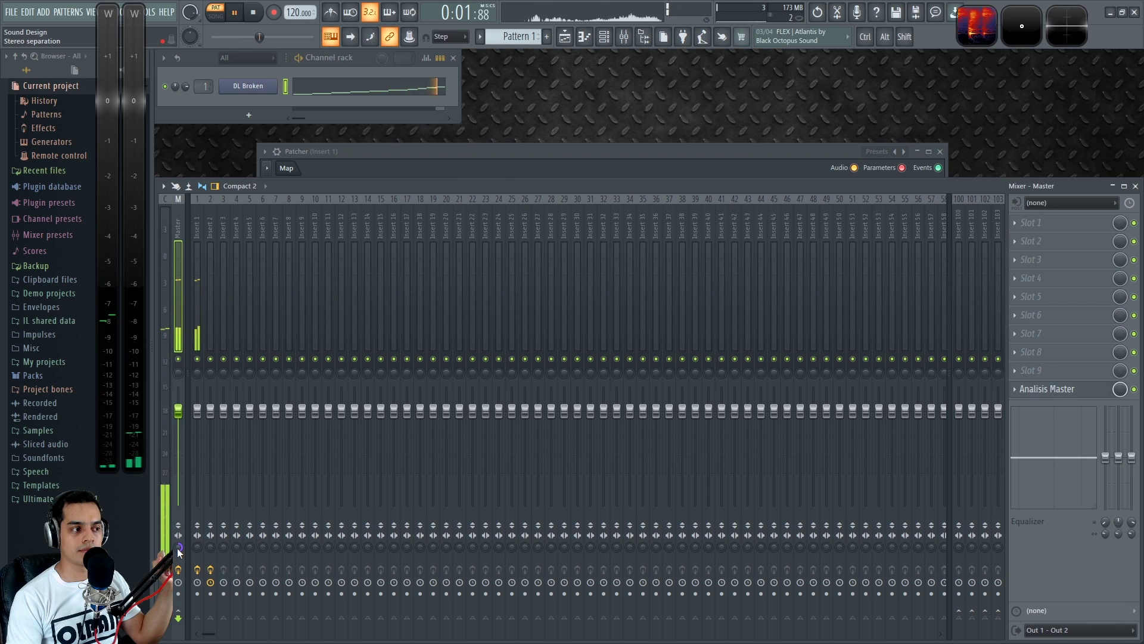
{"action": "key", "text": "space"}
{"action": "left_click", "coordinate": [584, 152]}
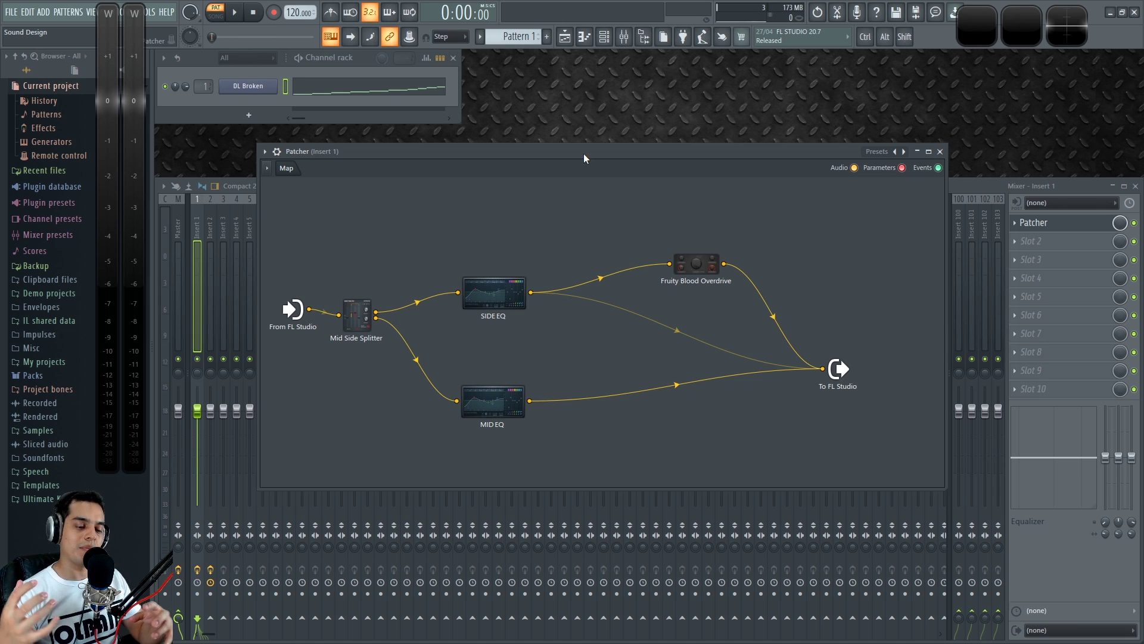
- Play the loop and toggle the Insert 1 Patcher slot off and on to compare the dry and processed sound, finishing with it enabled
{"action": "key", "text": "space"}
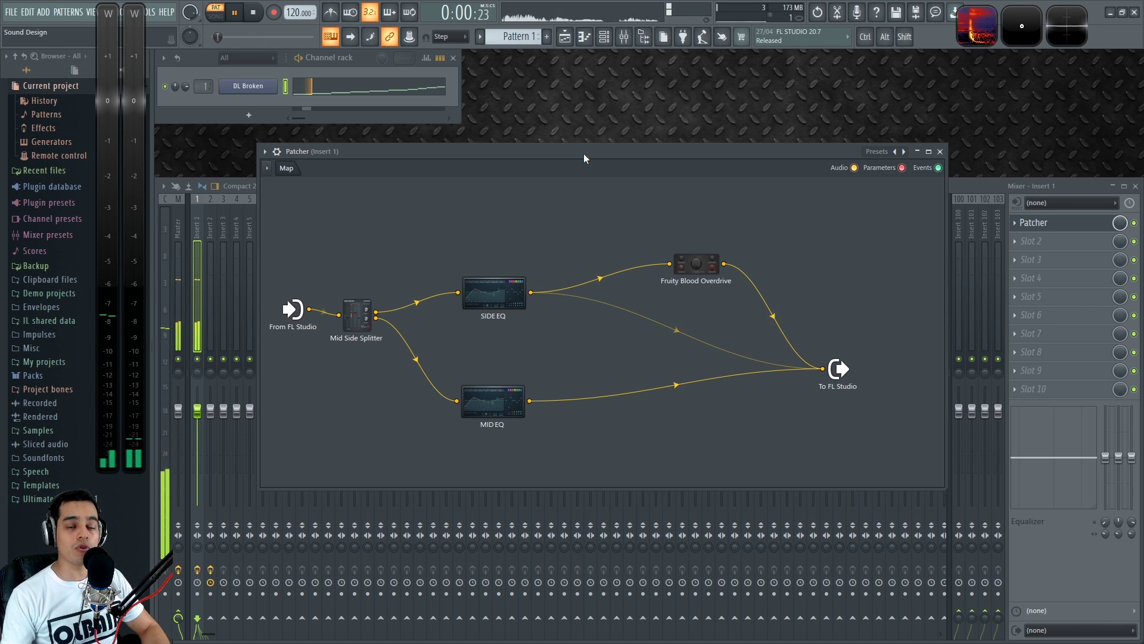
{"action": "left_click_drag", "start_coordinate": [707, 262], "coordinate": [701, 272]}
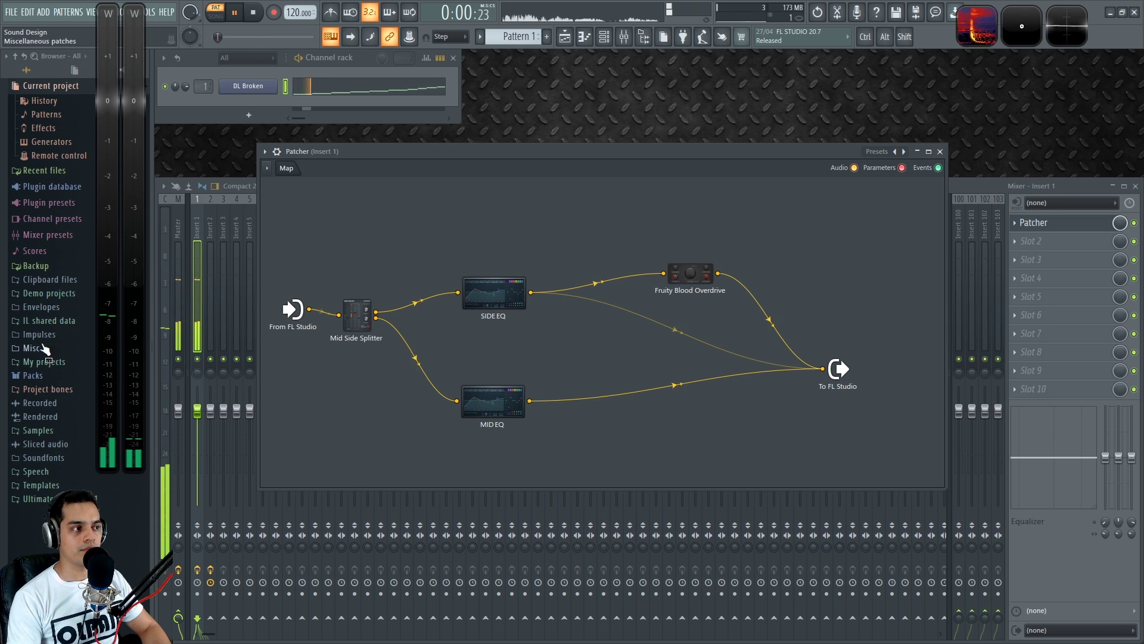
{"action": "left_click", "coordinate": [1129, 226]}
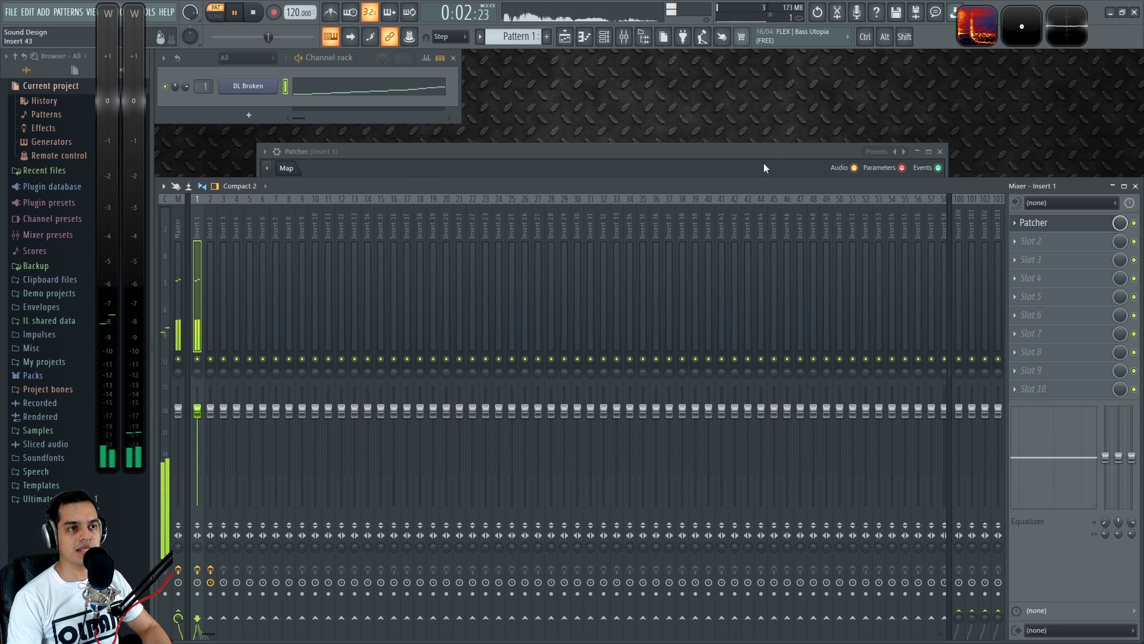
{"action": "left_click", "coordinate": [780, 150]}
{"action": "left_click", "coordinate": [1120, 213]}
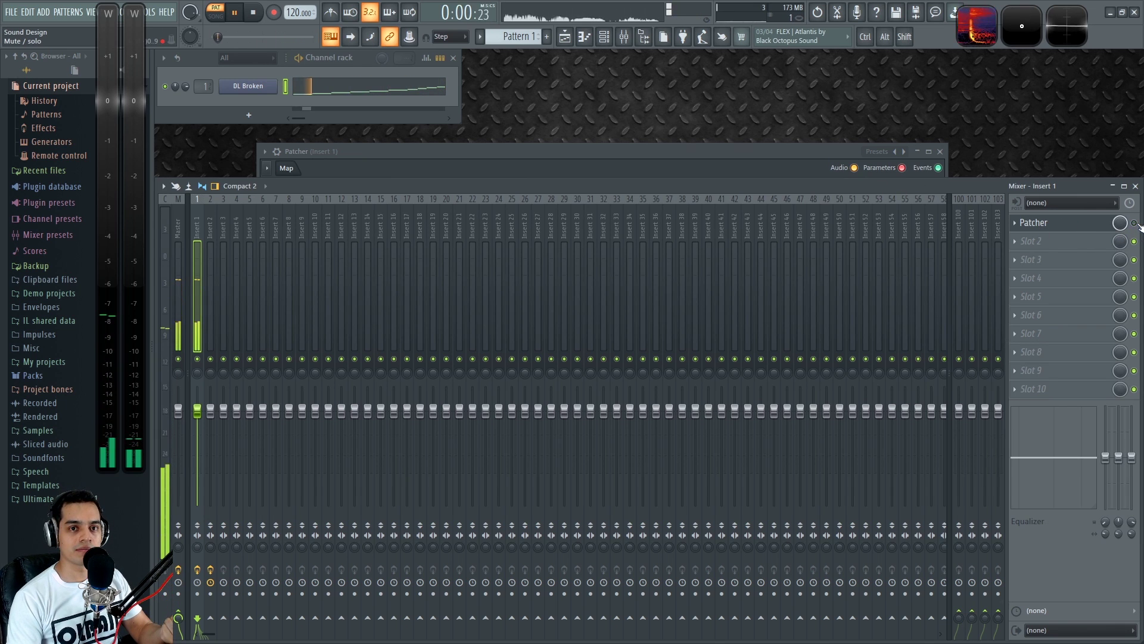
{"action": "left_click", "coordinate": [786, 152]}
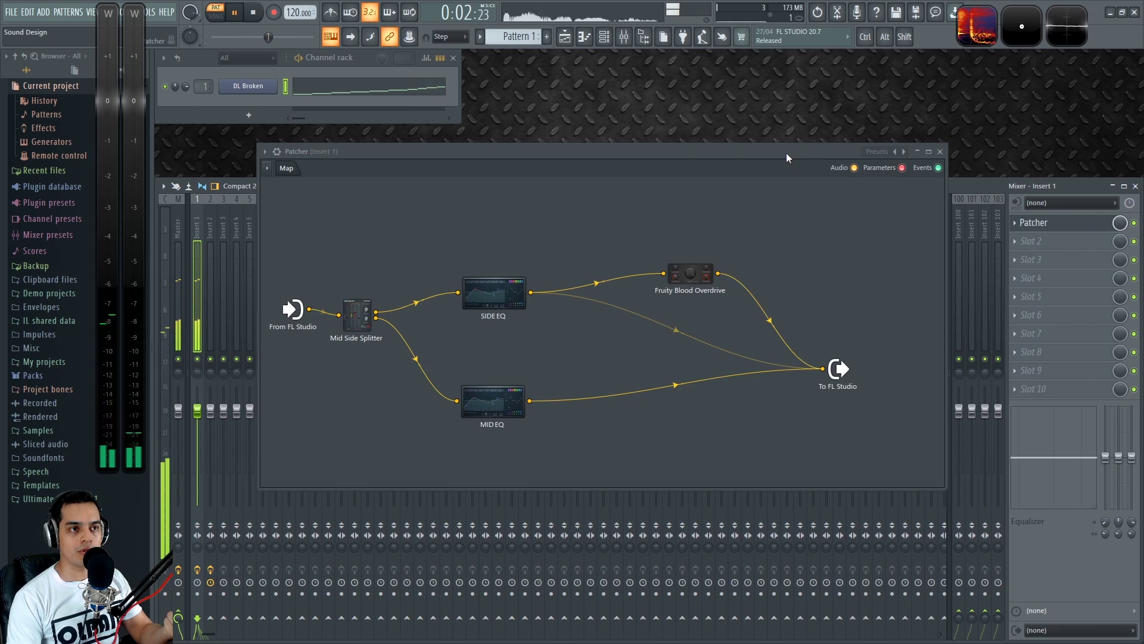
{"action": "key", "text": "space"}
- Delete the Fruity Blood Overdrive module from the map and re-enable the direct connection from SIDE EQ to To FL Studio
{"action": "left_click_drag", "start_coordinate": [688, 285], "coordinate": [652, 266]}
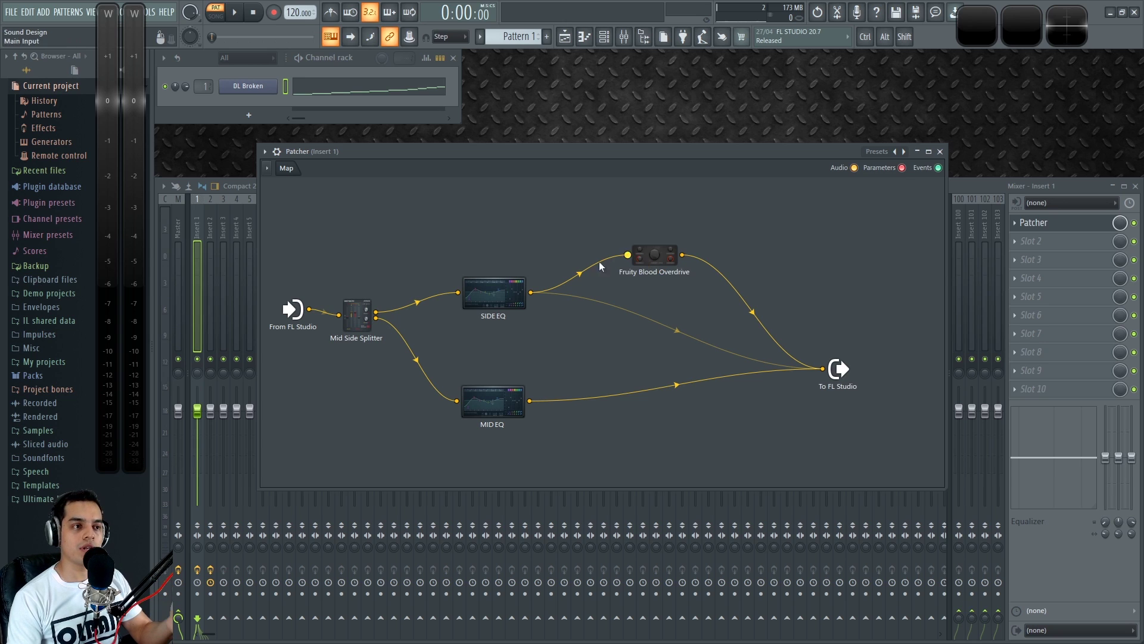
{"action": "right_click", "coordinate": [644, 261]}
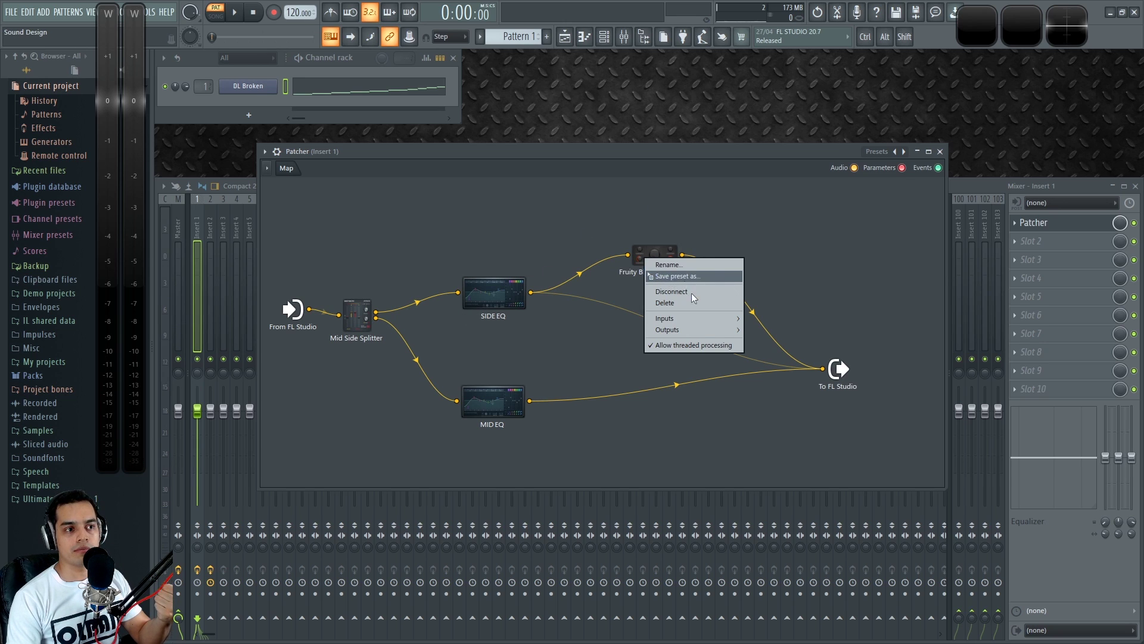
{"action": "left_click", "coordinate": [686, 306]}
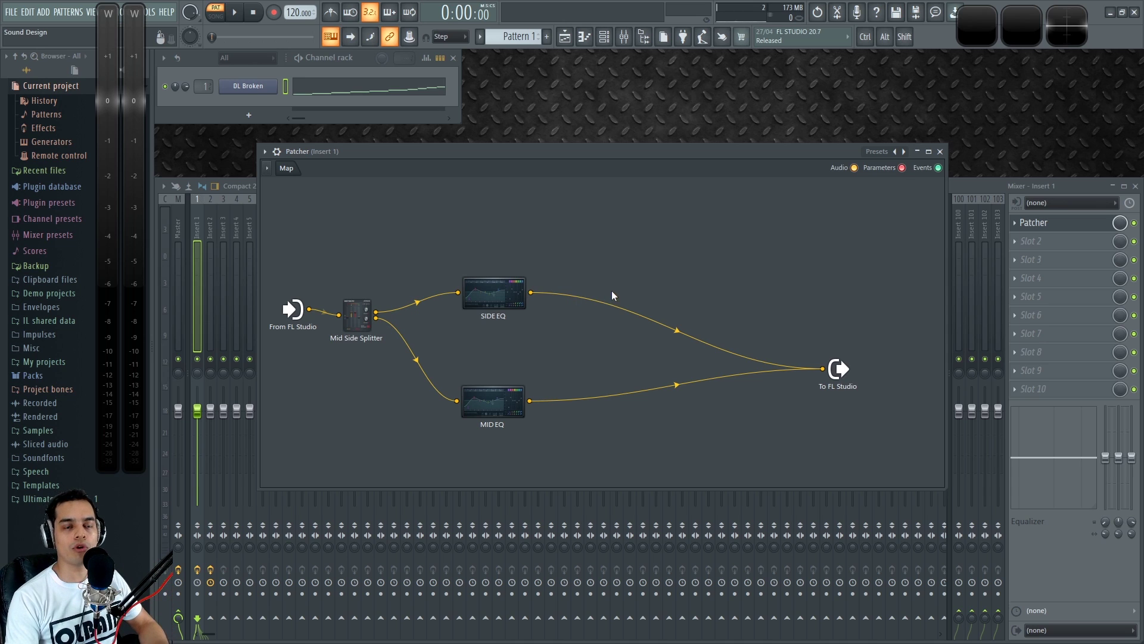
- Add Fruity Reeverb 2 to the map and route it from SIDE EQ to To FL Studio, parallel to the direct side connection
{"action": "right_click", "coordinate": [679, 265]}
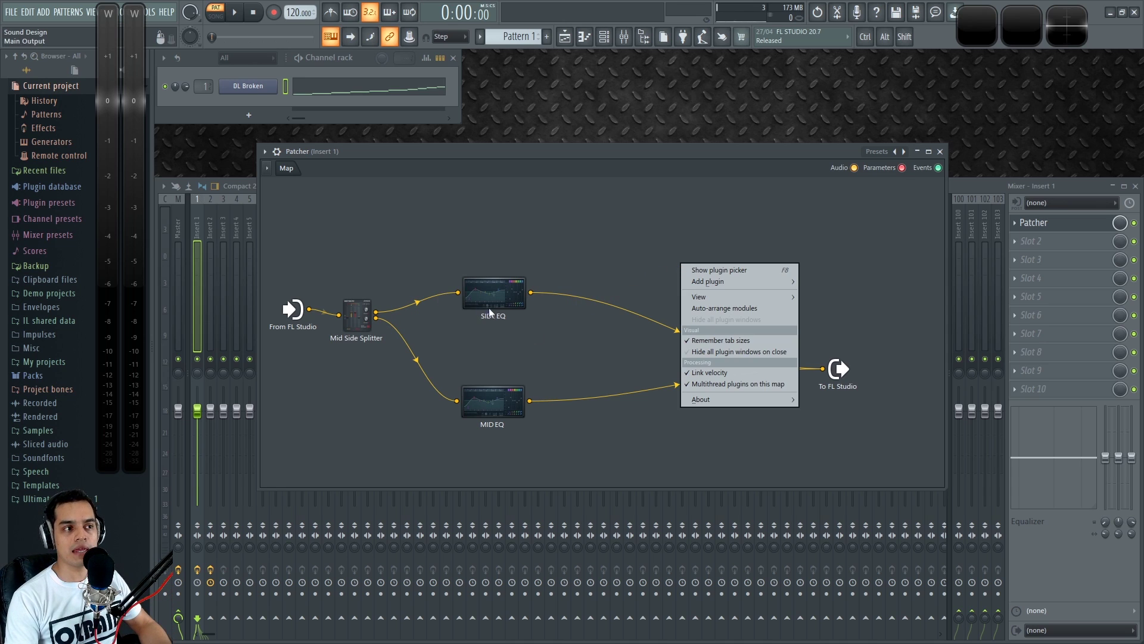
{"action": "mouse_move", "coordinate": [758, 285]}
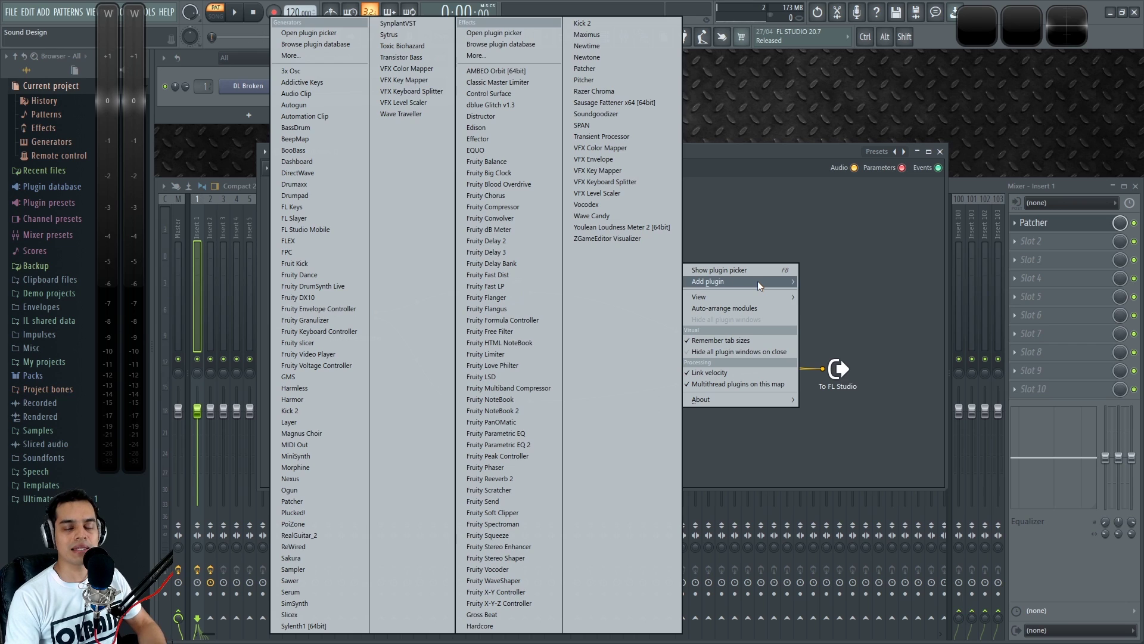
{"action": "left_click", "coordinate": [503, 478]}
{"action": "left_click_drag", "start_coordinate": [531, 293], "coordinate": [634, 258]}
{"action": "left_click_drag", "start_coordinate": [708, 258], "coordinate": [823, 368]}
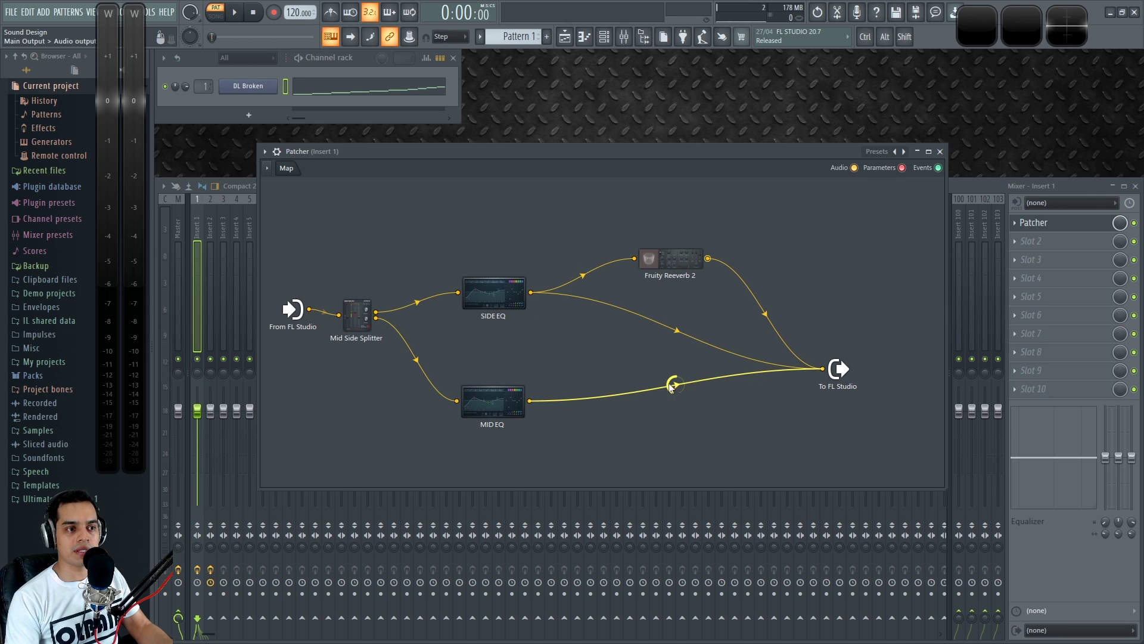
- Lower the Fruity Reeverb 2 dry level, mute the direct SIDE EQ and MID EQ connections to To FL Studio, and briefly play the loop
{"action": "left_click", "coordinate": [670, 258]}
{"action": "left_click_drag", "start_coordinate": [679, 295], "coordinate": [680, 327]}
{"action": "key", "text": "space"}
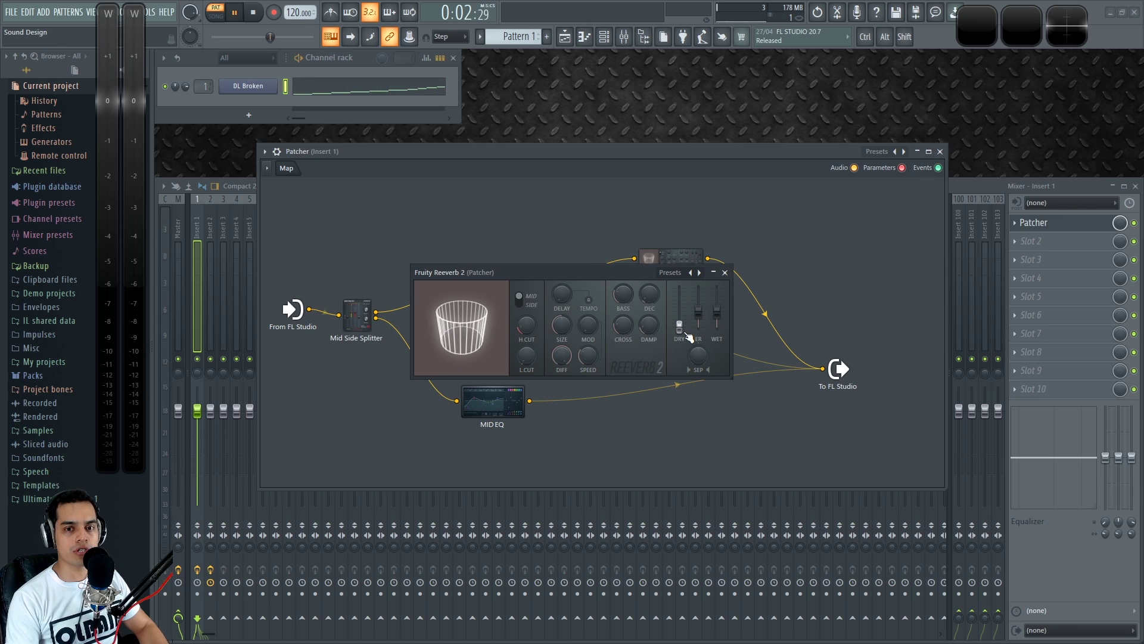
{"action": "key", "text": "space"}
{"action": "left_click_drag", "start_coordinate": [583, 273], "coordinate": [633, 293]}
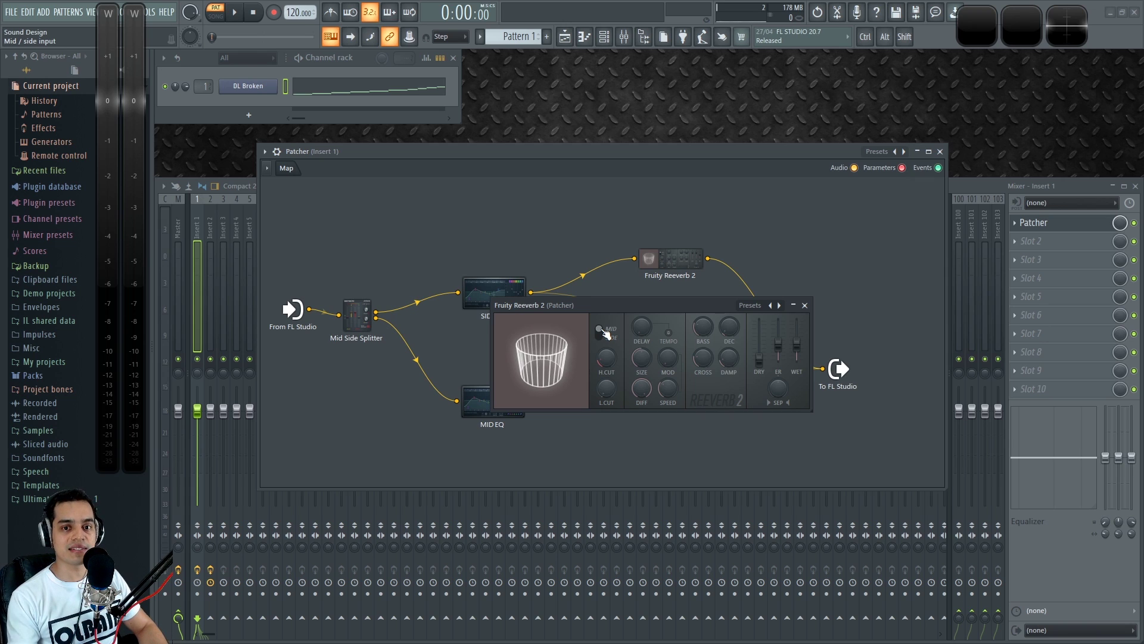
- Play the loop, move the reverb window clear of the side route, and switch the reverb's input to SIDE
{"action": "key", "text": "space"}
{"action": "left_click_drag", "start_coordinate": [639, 307], "coordinate": [637, 365]}
{"action": "mouse_move", "coordinate": [740, 422]}
{"action": "left_mouse_down"}
{"action": "mouse_move", "coordinate": [739, 385]}
{"action": "mouse_move", "coordinate": [748, 420]}
{"action": "left_mouse_up"}
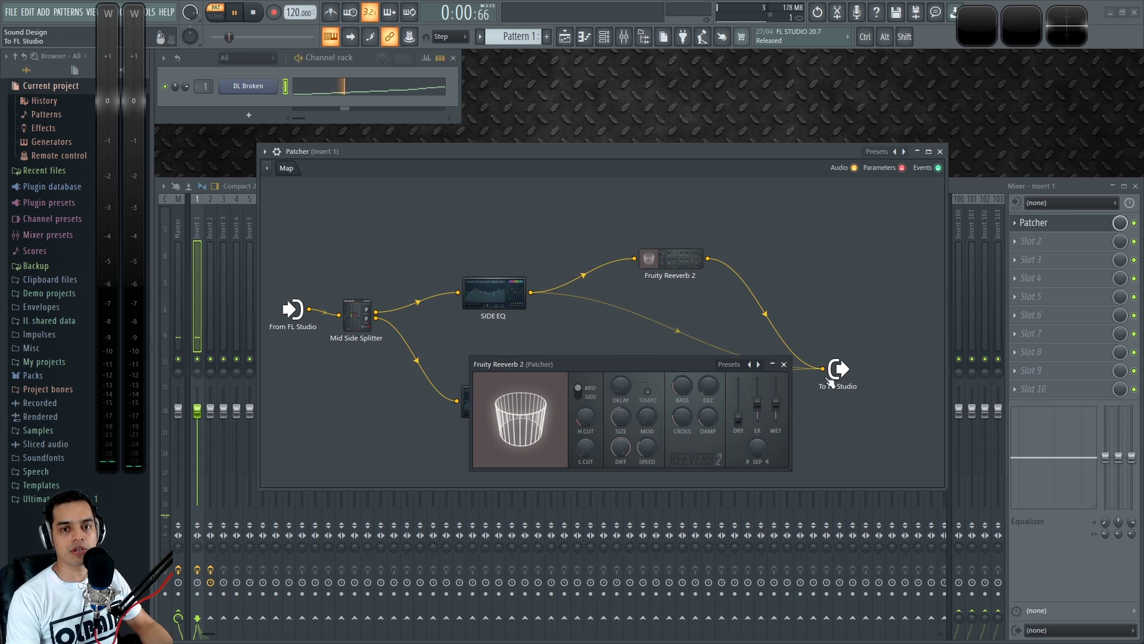
{"action": "left_click", "coordinate": [592, 392]}
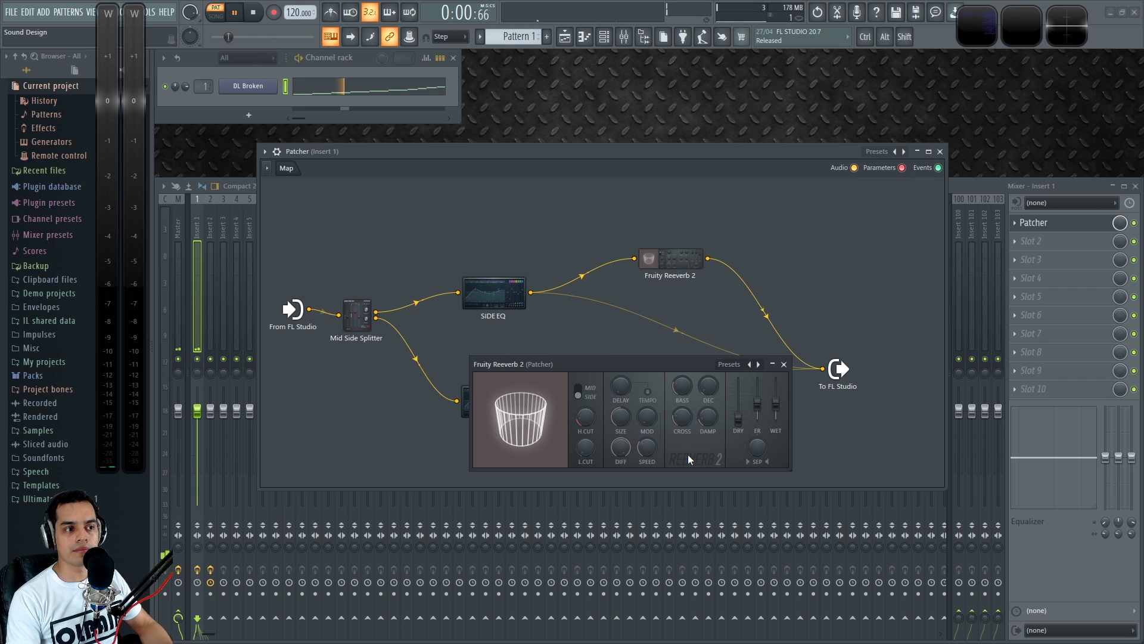
- Raise the reverb's wet level and early reflections, lower the low cut, and set its stereo separation to 50%
{"action": "left_click_drag", "start_coordinate": [776, 406], "coordinate": [776, 386]}
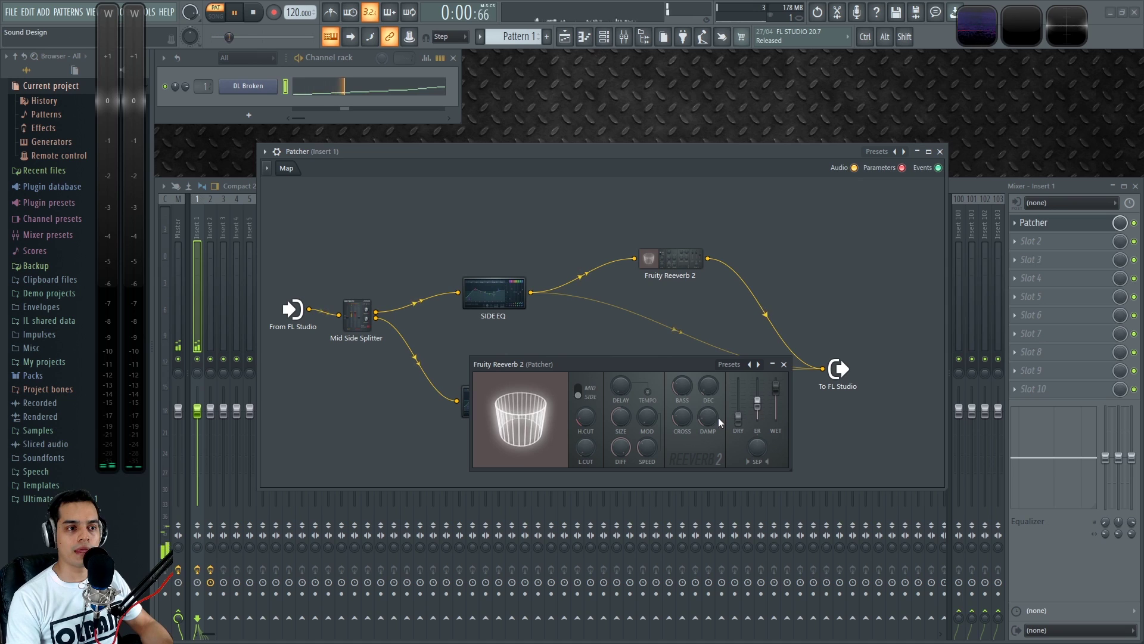
{"action": "left_click_drag", "start_coordinate": [586, 448], "coordinate": [585, 462]}
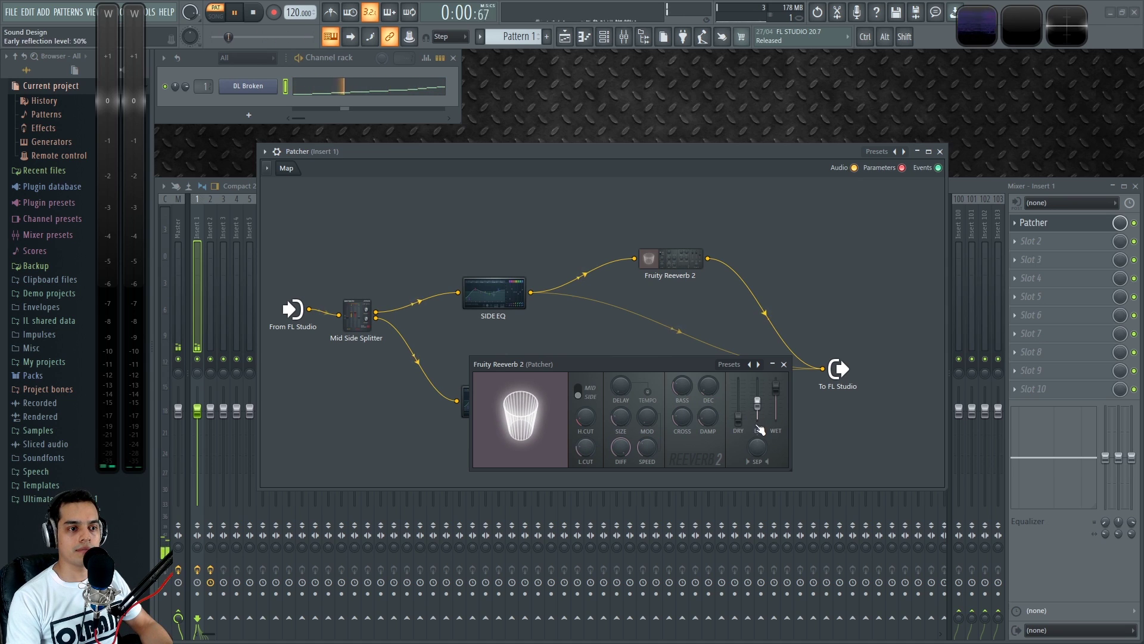
{"action": "left_click_drag", "start_coordinate": [757, 402], "coordinate": [757, 378]}
{"action": "mouse_move", "coordinate": [756, 447]}
{"action": "left_mouse_down"}
{"action": "mouse_move", "coordinate": [754, 523]}
{"action": "mouse_move", "coordinate": [753, 440]}
{"action": "left_mouse_up"}
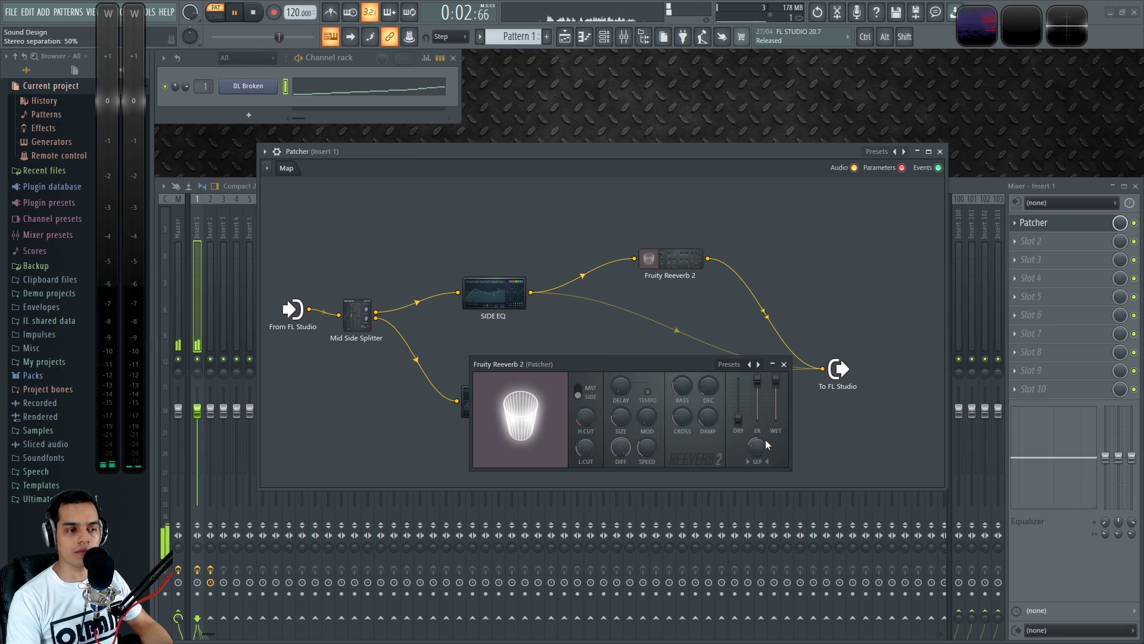
- Adjust the reverb's high cut and high damping, raise the dry level to 100%, and close its window
{"action": "left_click_drag", "start_coordinate": [708, 417], "coordinate": [708, 417]}
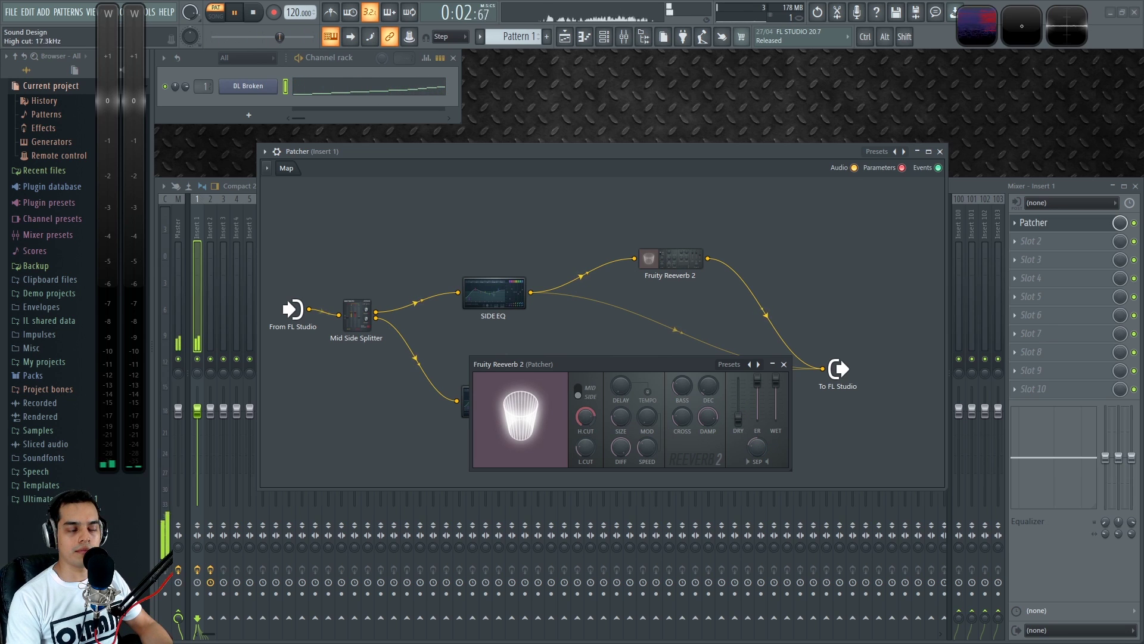
{"action": "scroll", "coordinate": [712, 421], "scroll_direction": "down", "scroll_amount": 3}
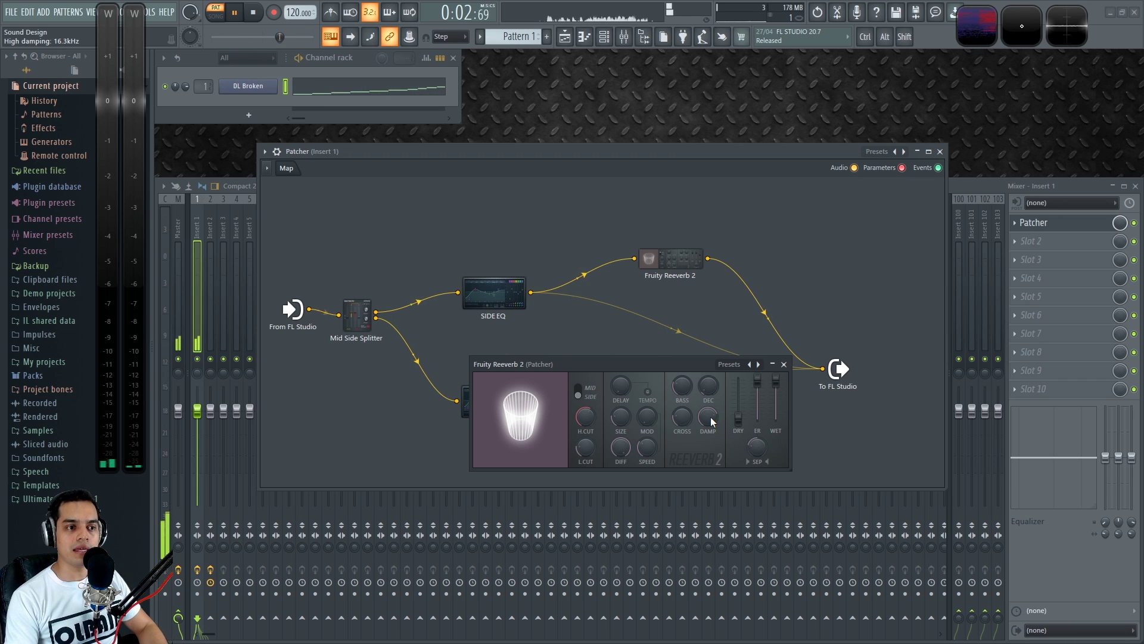
{"action": "scroll", "coordinate": [740, 419], "scroll_direction": "up", "scroll_amount": 10}
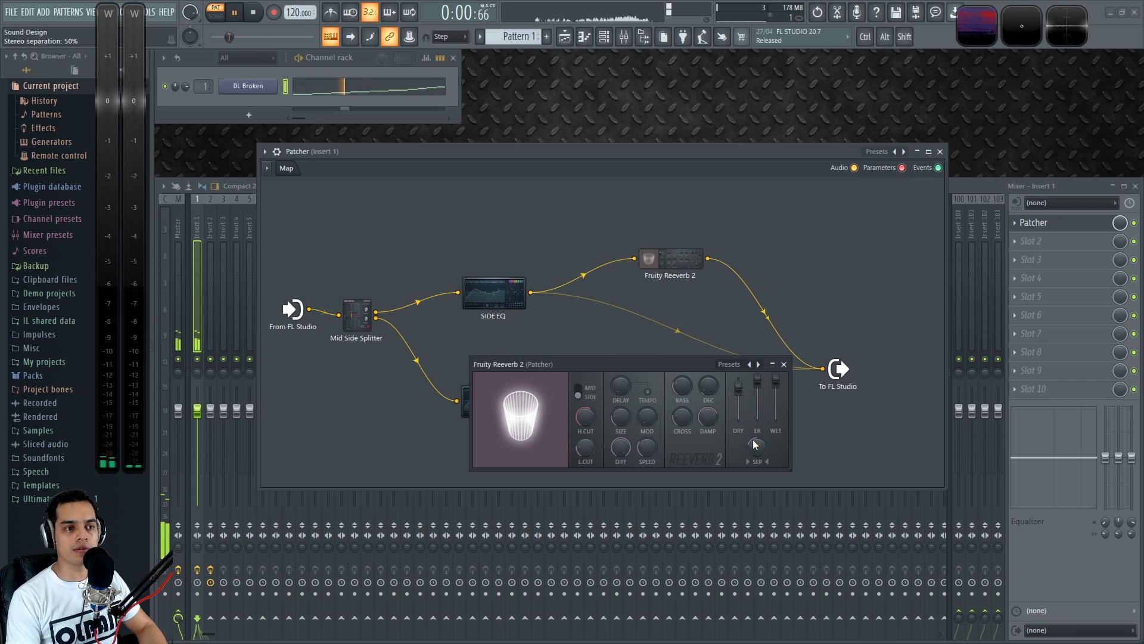
{"action": "left_click", "coordinate": [784, 365]}
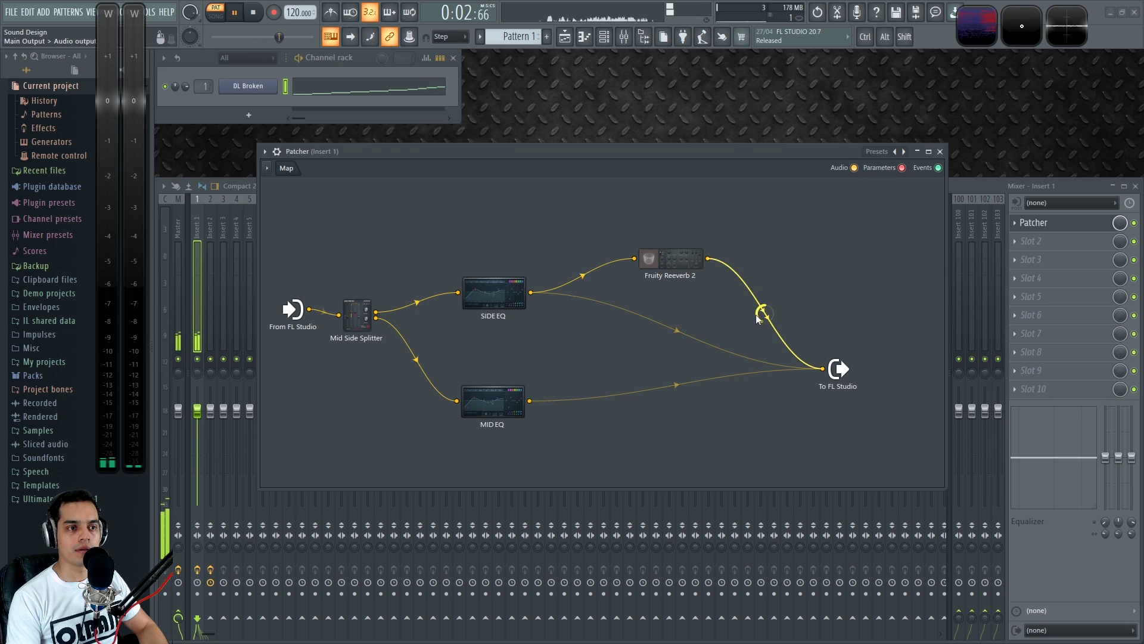
- Toggle the reverb's output connection to audition it, leave it and the MID EQ connection enabled, and play the combined sound
{"action": "left_click", "coordinate": [677, 328]}
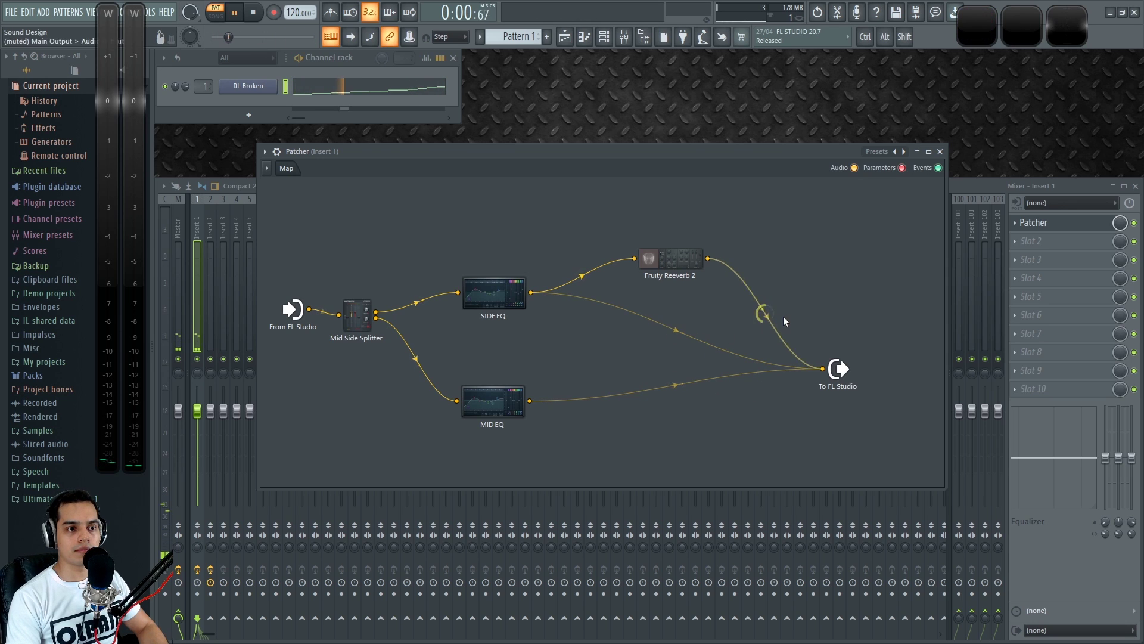
{"action": "key", "text": "space"}
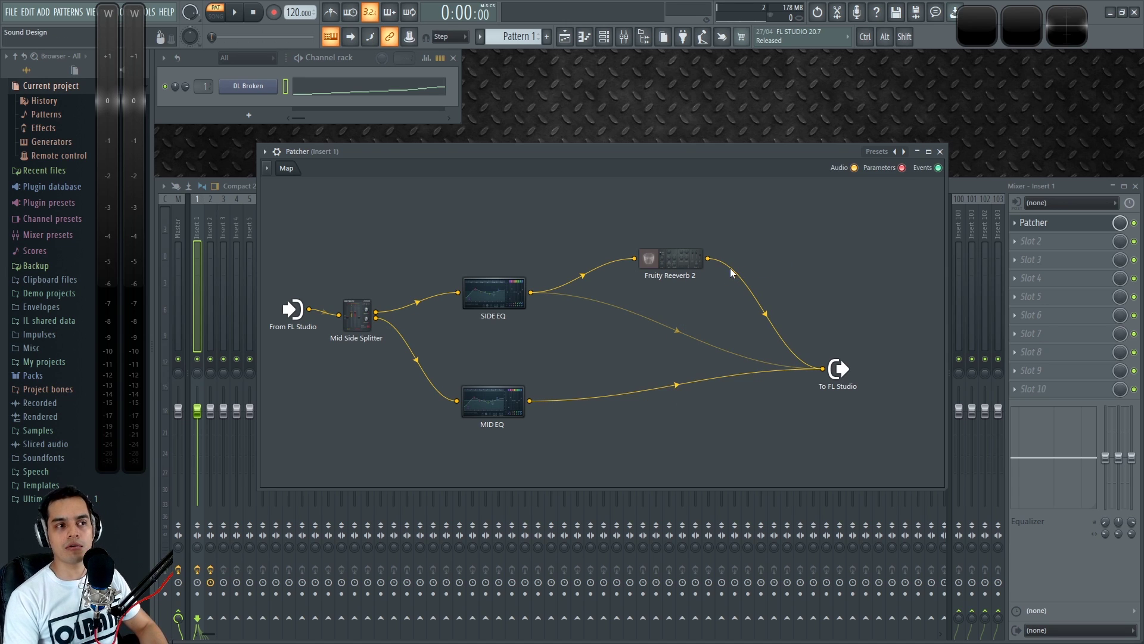
{"action": "key", "text": "space"}
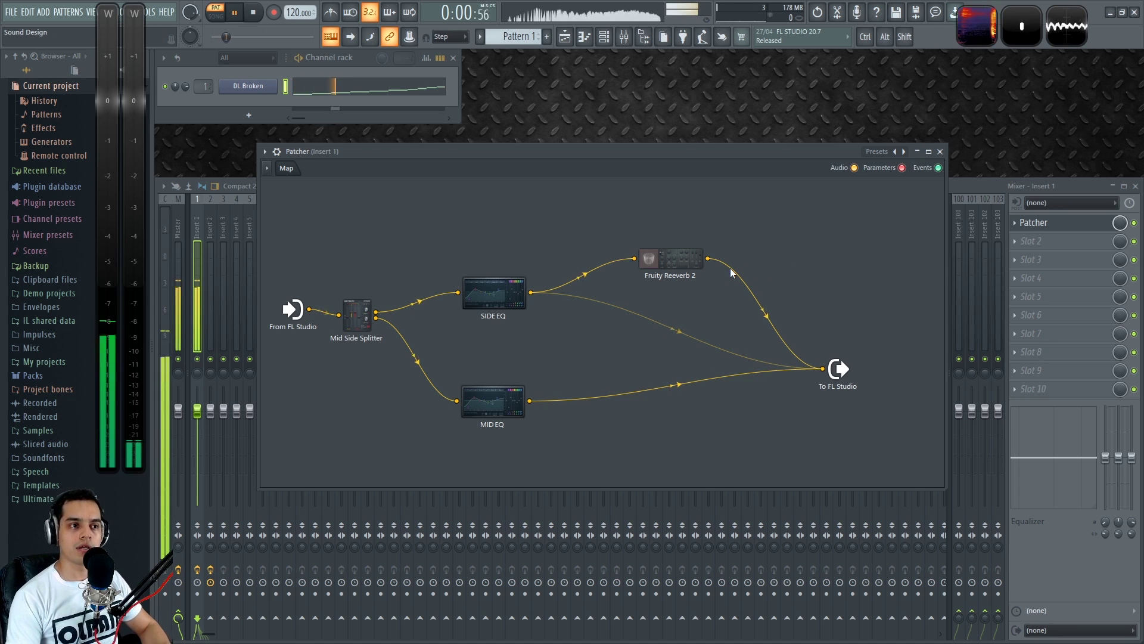
{"action": "key", "text": "space"}
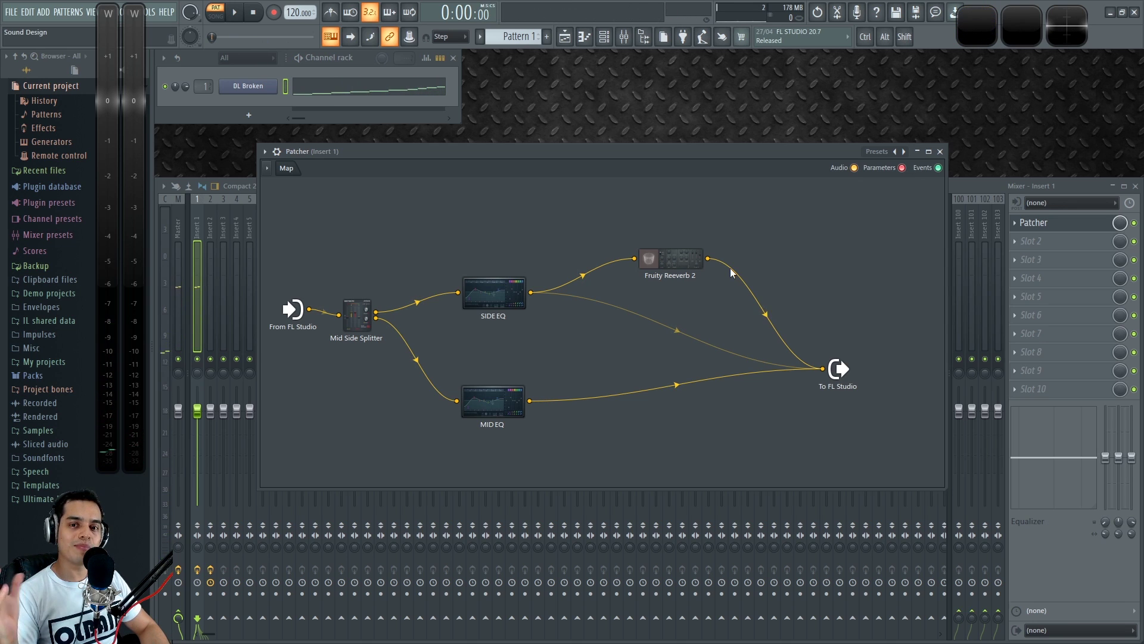
- Play the loop while toggling the Insert 1 Patcher slot off and on, stop playback, and bring Patcher back to the front
{"action": "key", "text": "space"}
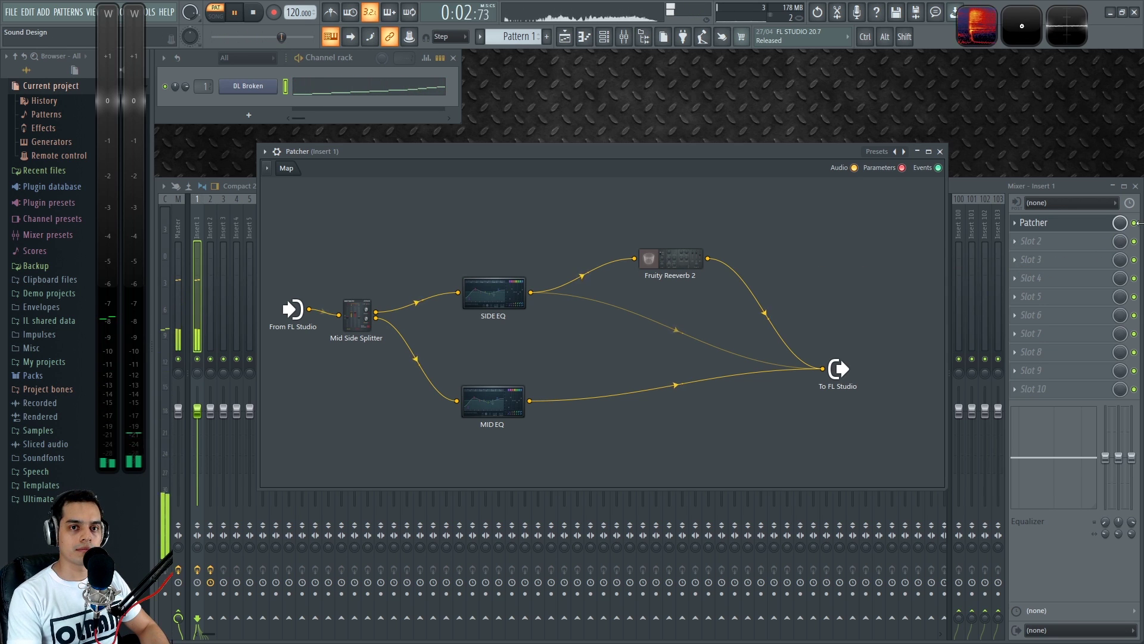
{"action": "left_click", "coordinate": [1139, 224]}
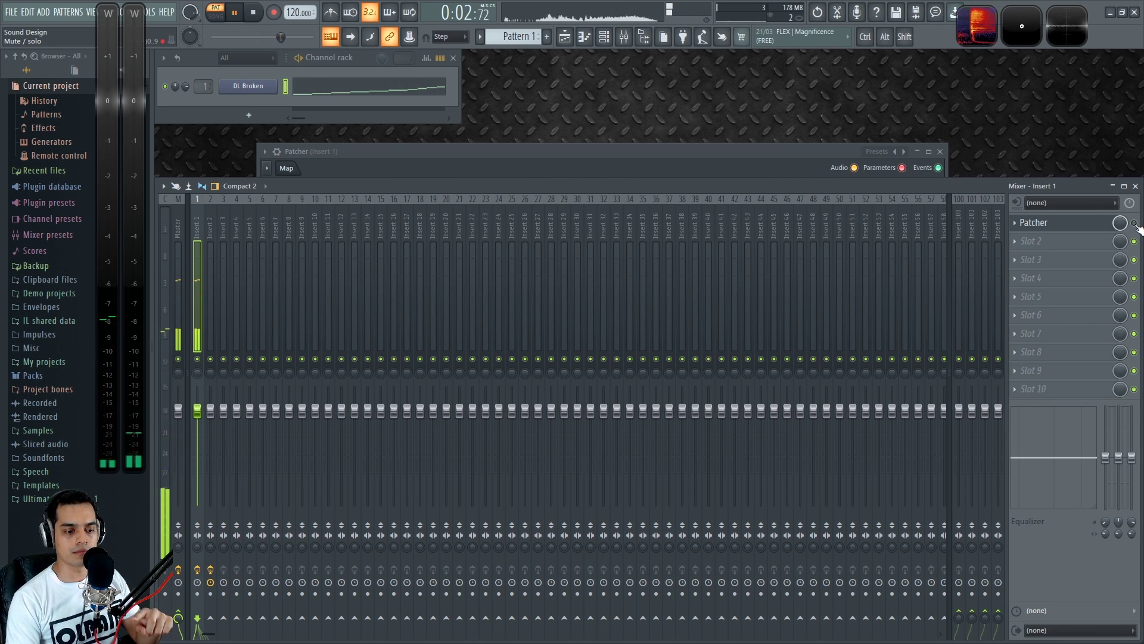
{"action": "left_click", "coordinate": [1135, 224]}
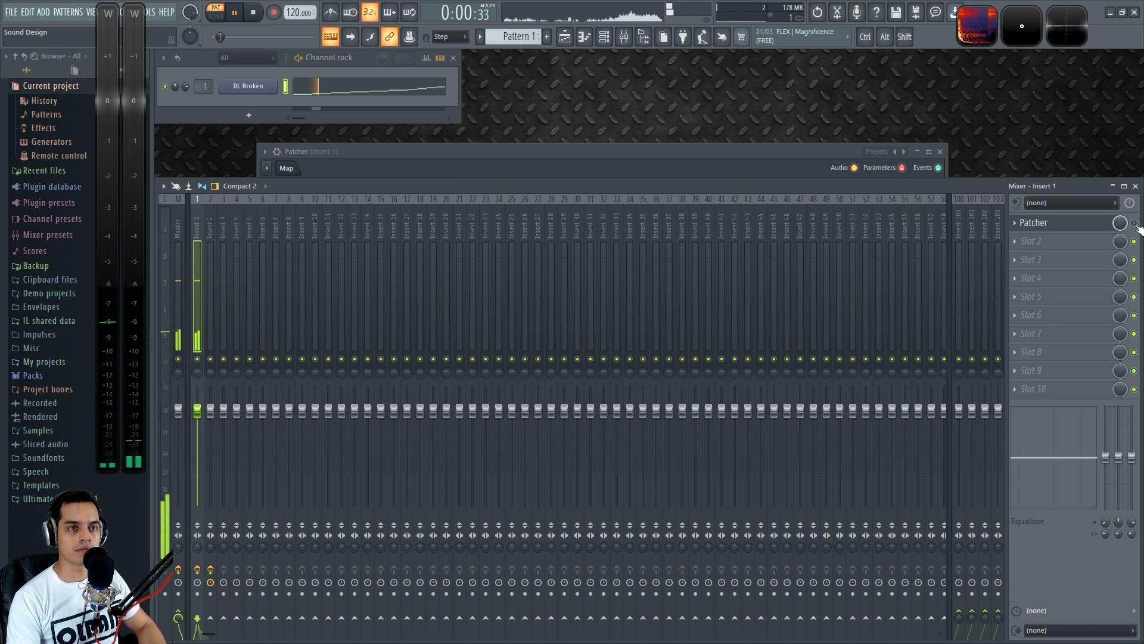
{"action": "key", "text": "space"}
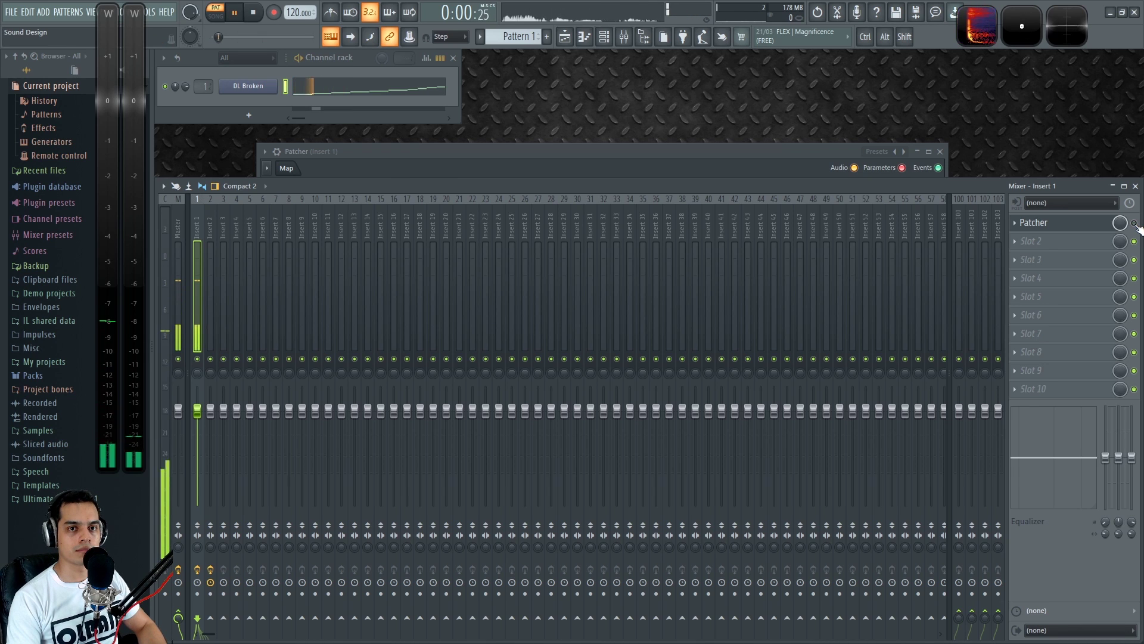
{"action": "key", "text": "space"}
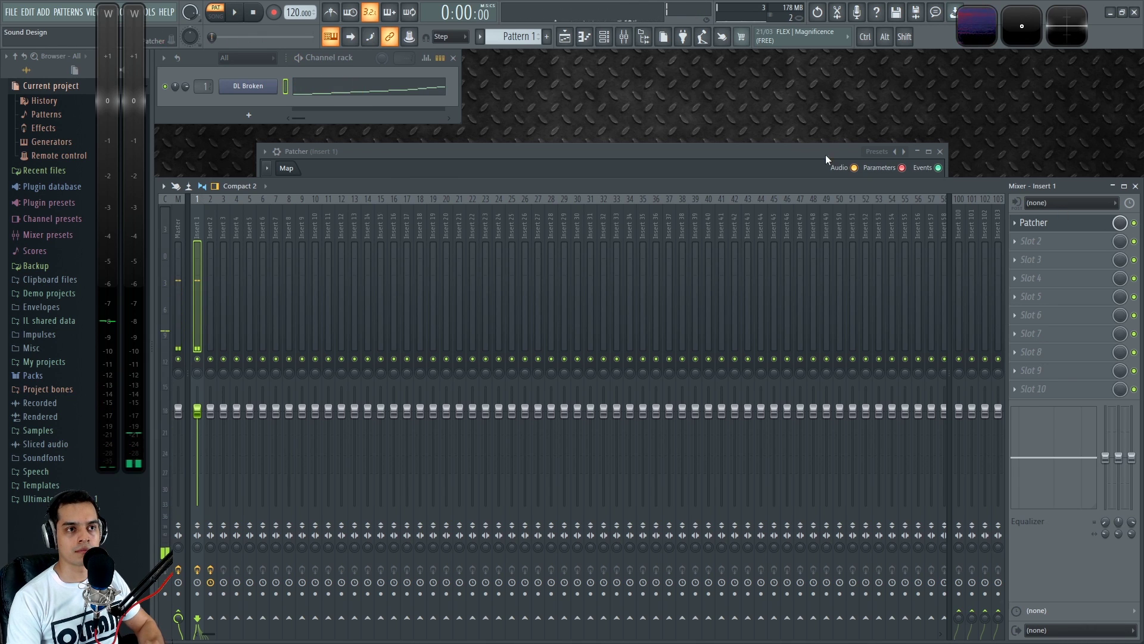
{"action": "left_click", "coordinate": [789, 152]}
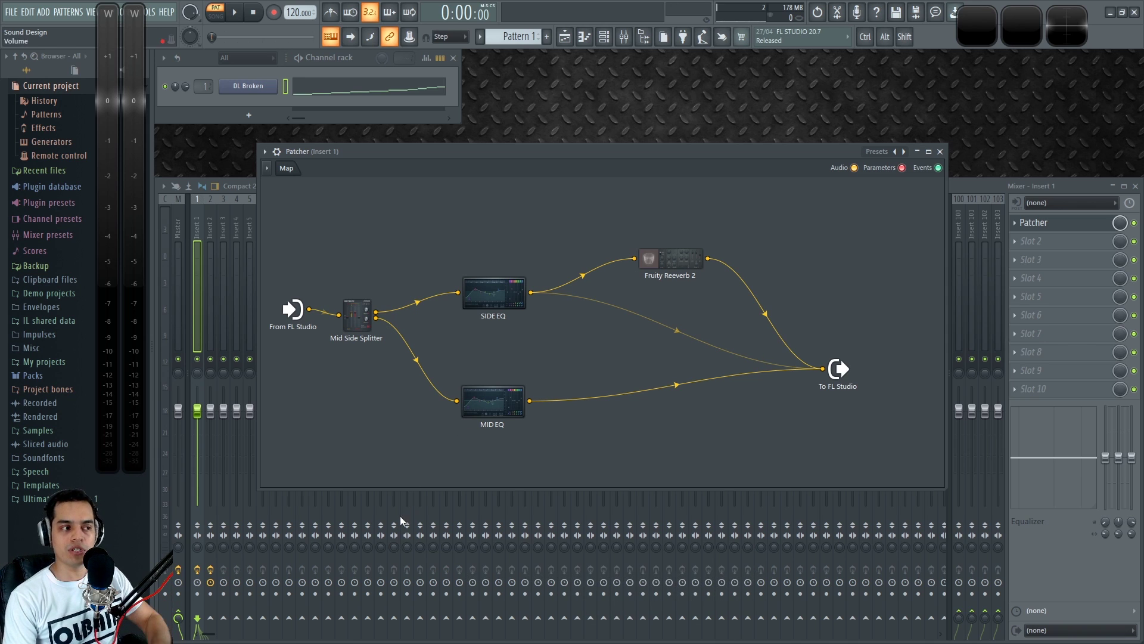
- Merge the Master track's stereo separation, listen to the loop, stop playback, and return to the Patcher map
{"action": "key", "text": "space"}
{"action": "key", "text": "space"}
{"action": "left_click", "coordinate": [179, 548]}
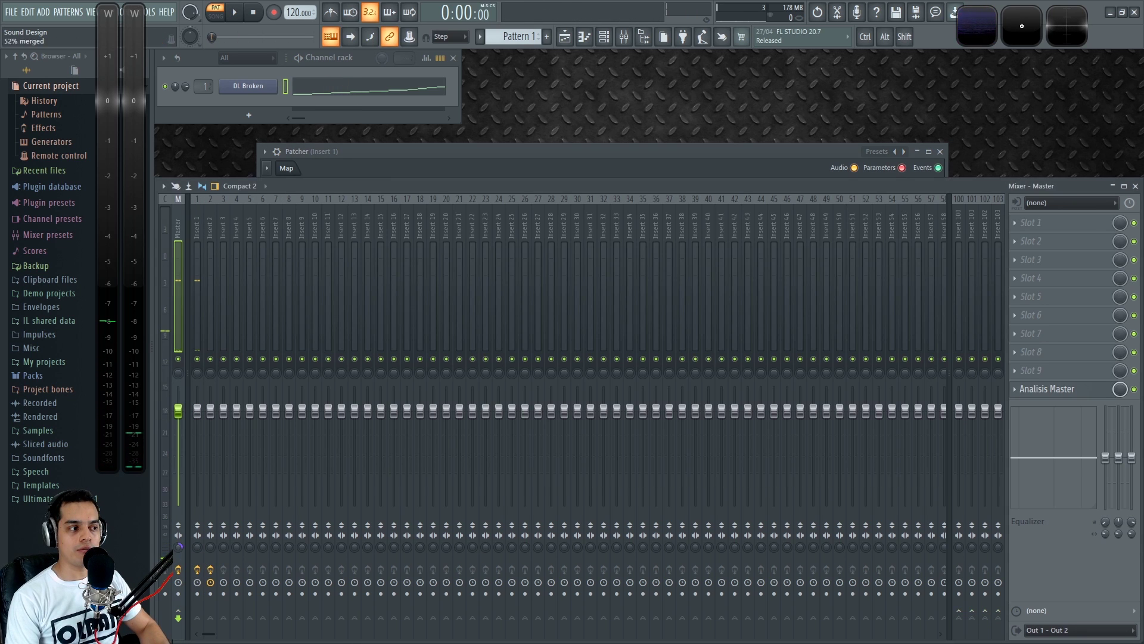
{"action": "key", "text": "space"}
{"action": "left_click", "coordinate": [628, 157]}
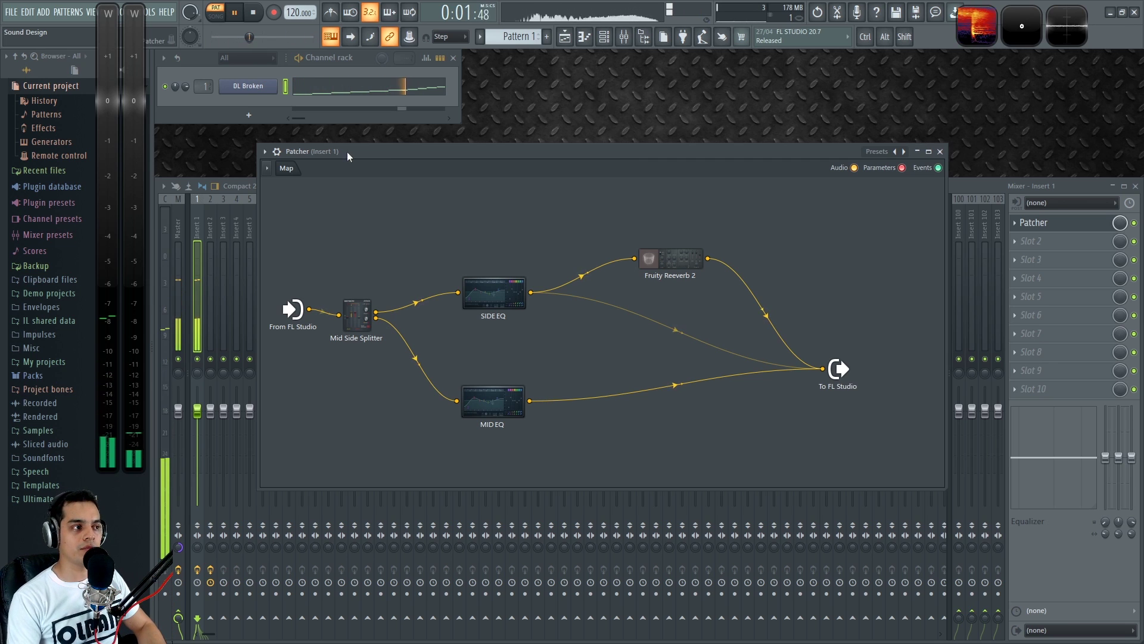
{"action": "key", "text": "space"}
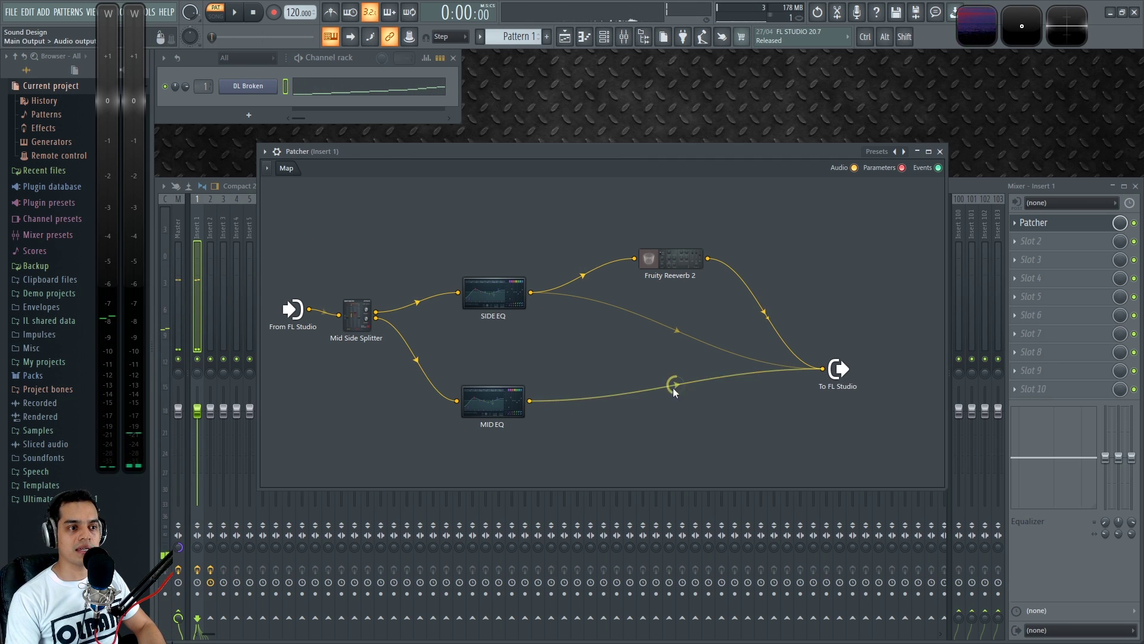
- Mute the MID EQ connection, play only the reverberated side with the Master's stereo separation reset, and close the reopened reverb window
{"action": "left_click_drag", "start_coordinate": [687, 269], "coordinate": [697, 279]}
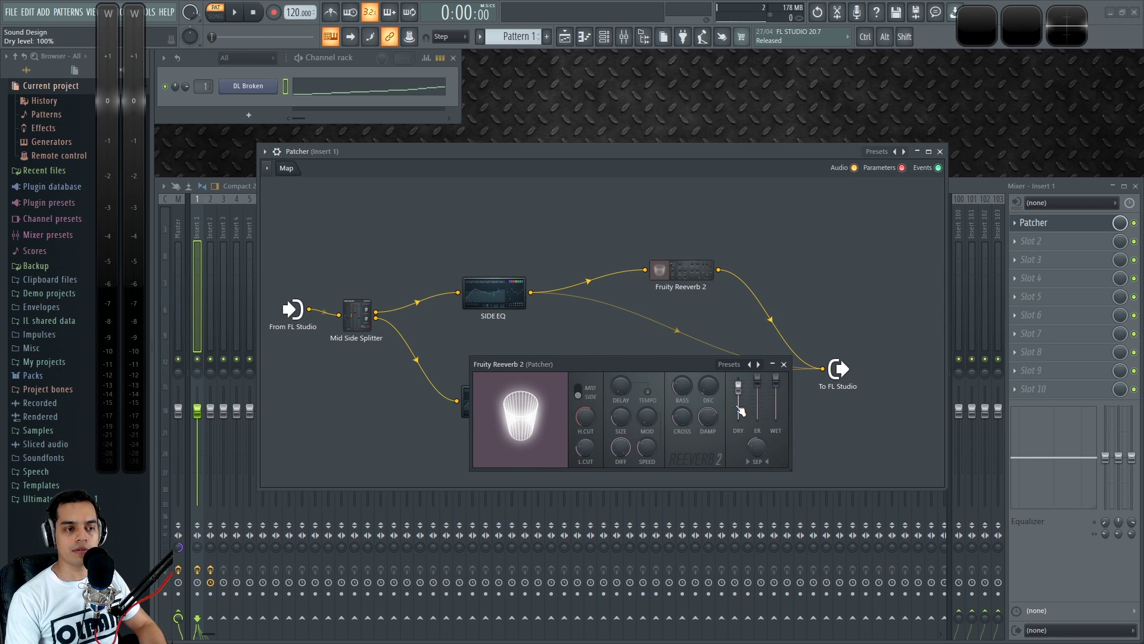
{"action": "key", "text": "space"}
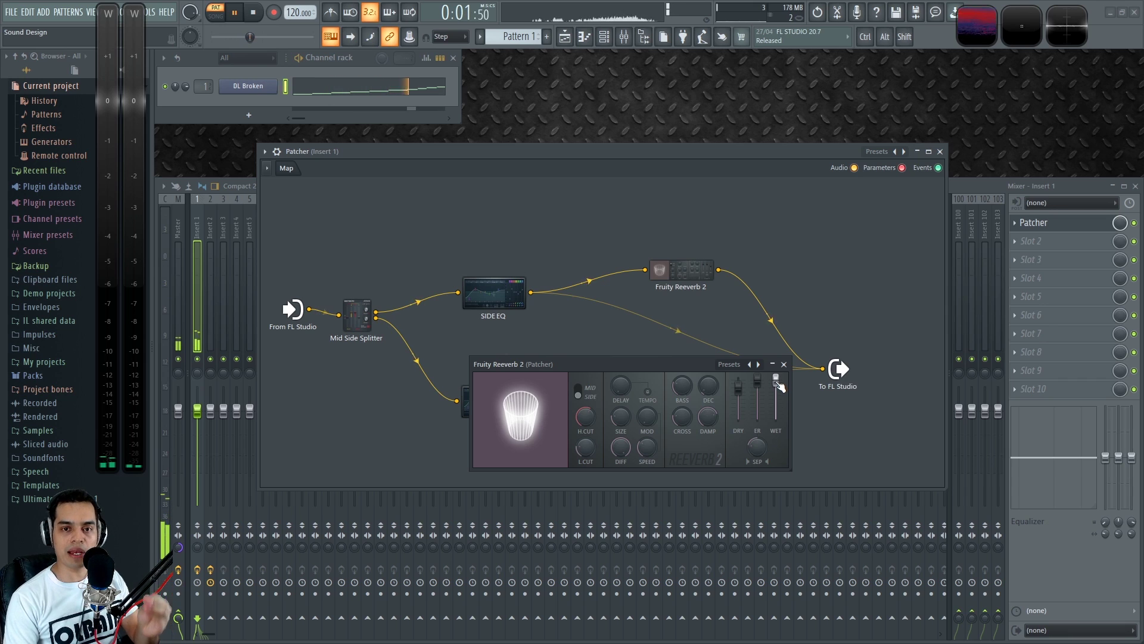
{"action": "left_click", "coordinate": [176, 547]}
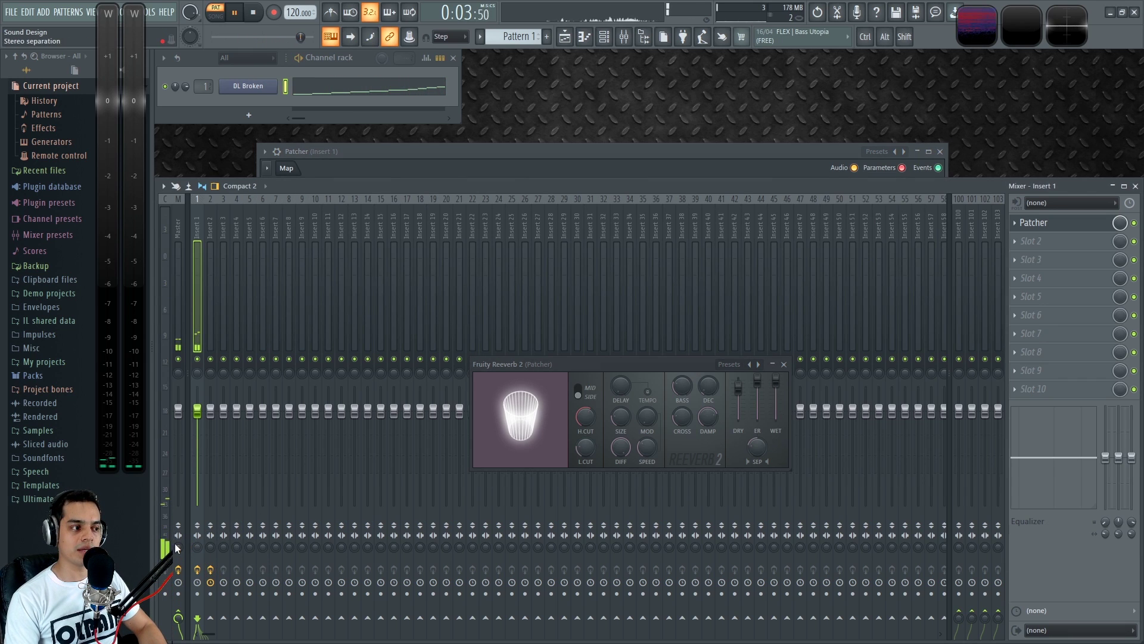
{"action": "left_click", "coordinate": [177, 547]}
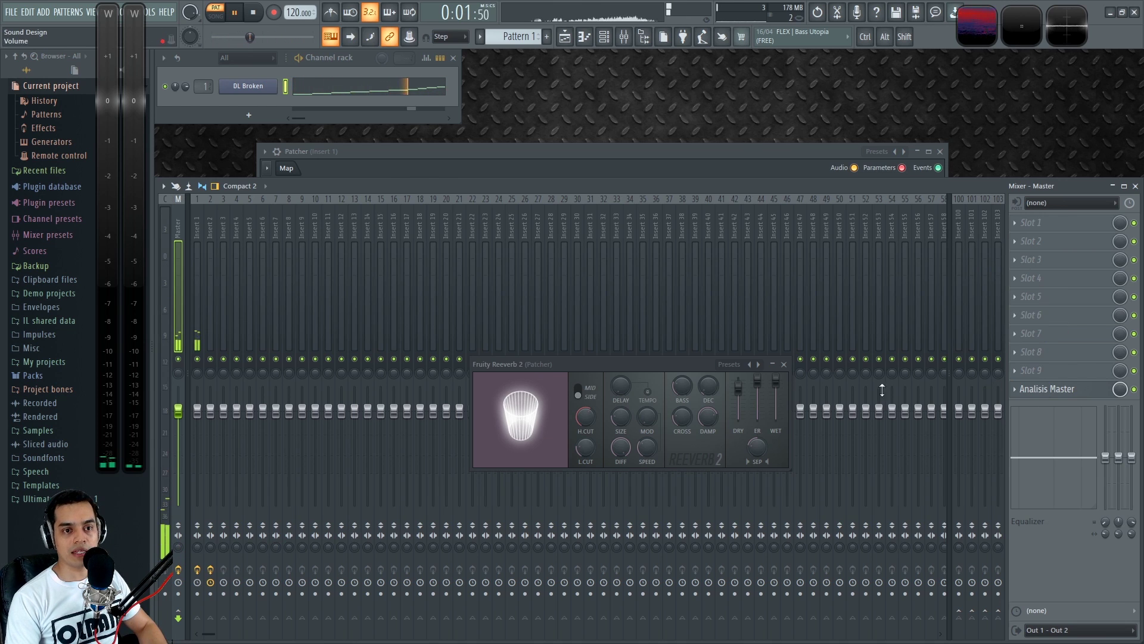
{"action": "left_click", "coordinate": [784, 364]}
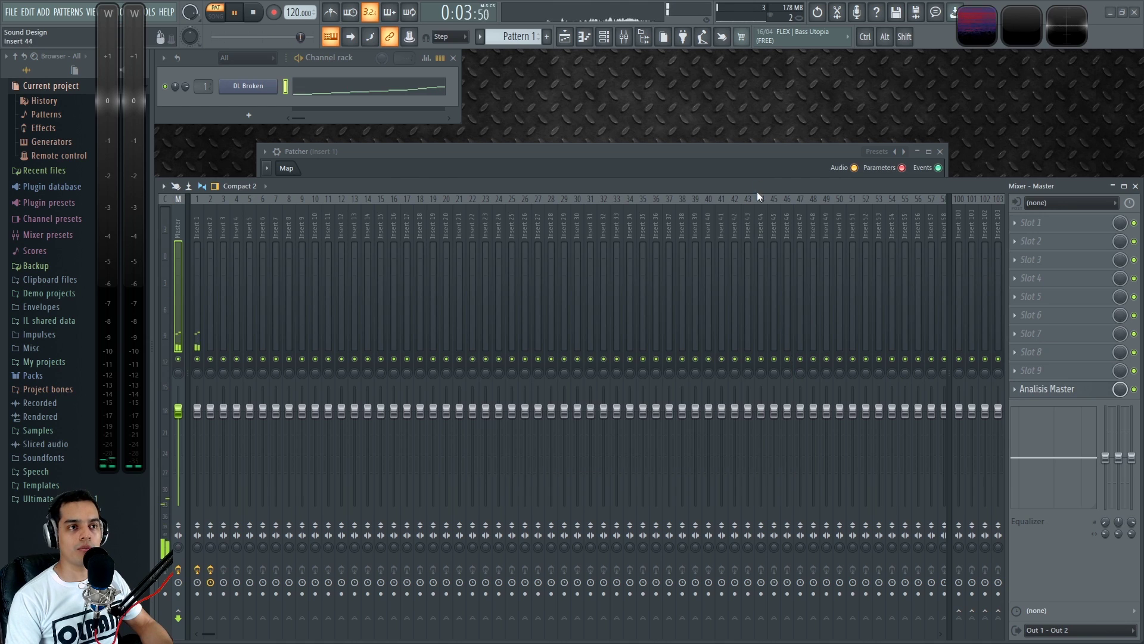
- Re-enable the MID EQ connection to To FL Studio and compare the playing loop with the Master's stereo separation merged and reset
{"action": "mouse_move", "coordinate": [674, 382]}
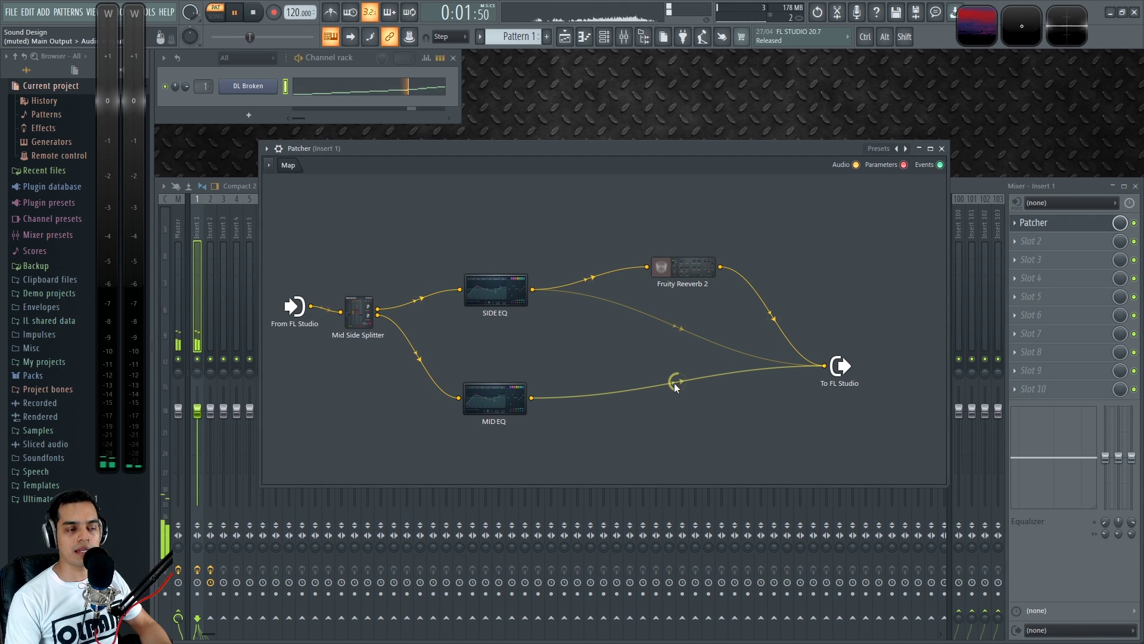
{"action": "scroll", "coordinate": [674, 383], "scroll_direction": "up", "scroll_amount": 3}
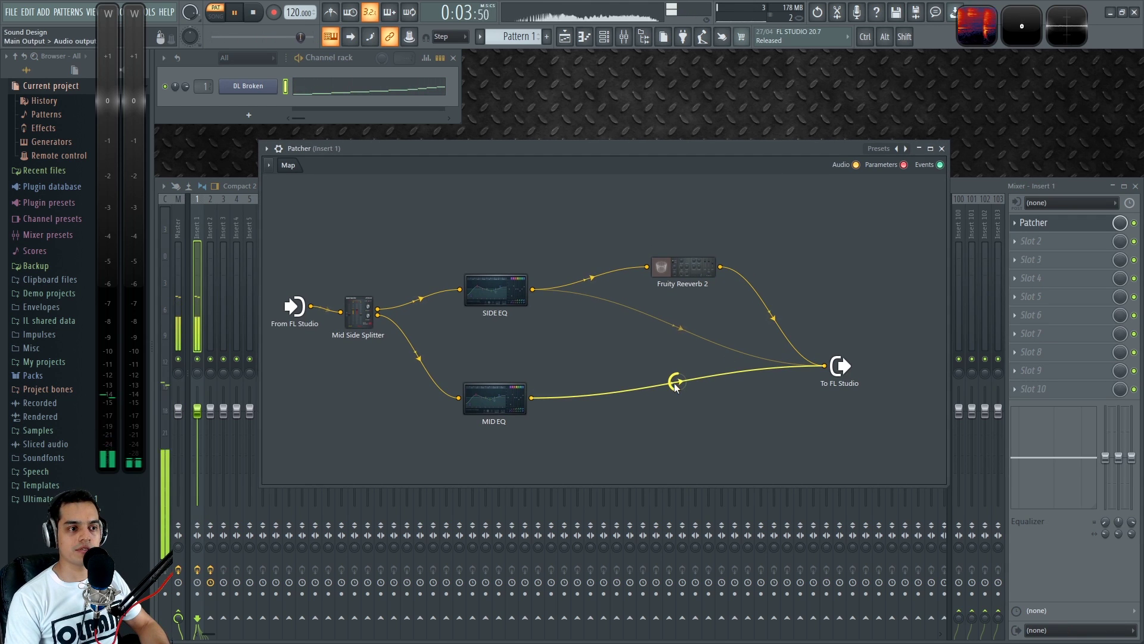
{"action": "left_click", "coordinate": [177, 548]}
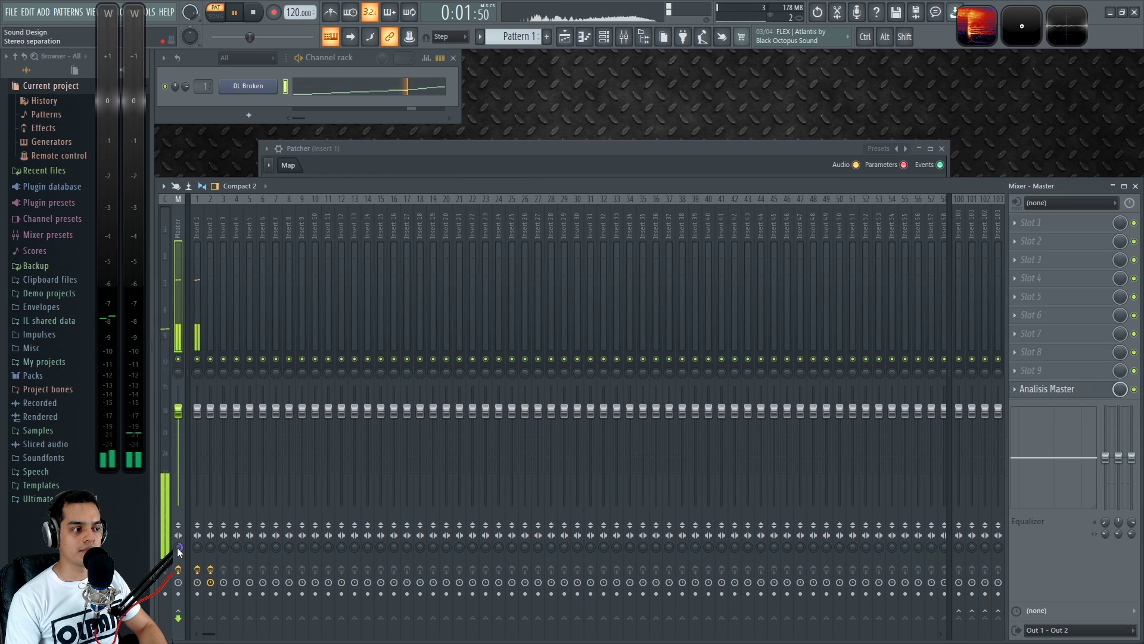
{"action": "scroll", "coordinate": [177, 547], "scroll_direction": "down", "scroll_amount": 3}
- Compare the loop with the Insert 1 Patcher slot bypassed and active, leave it enabled, and stop playback with Patcher in front
{"action": "key", "text": "space"}
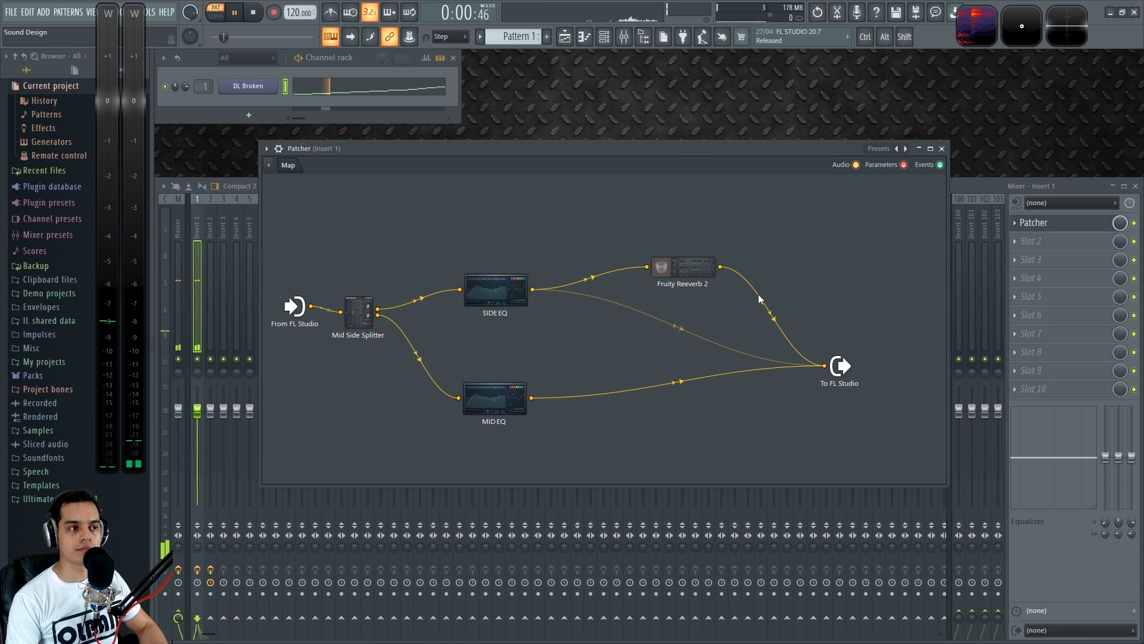
{"action": "left_click", "coordinate": [1139, 229]}
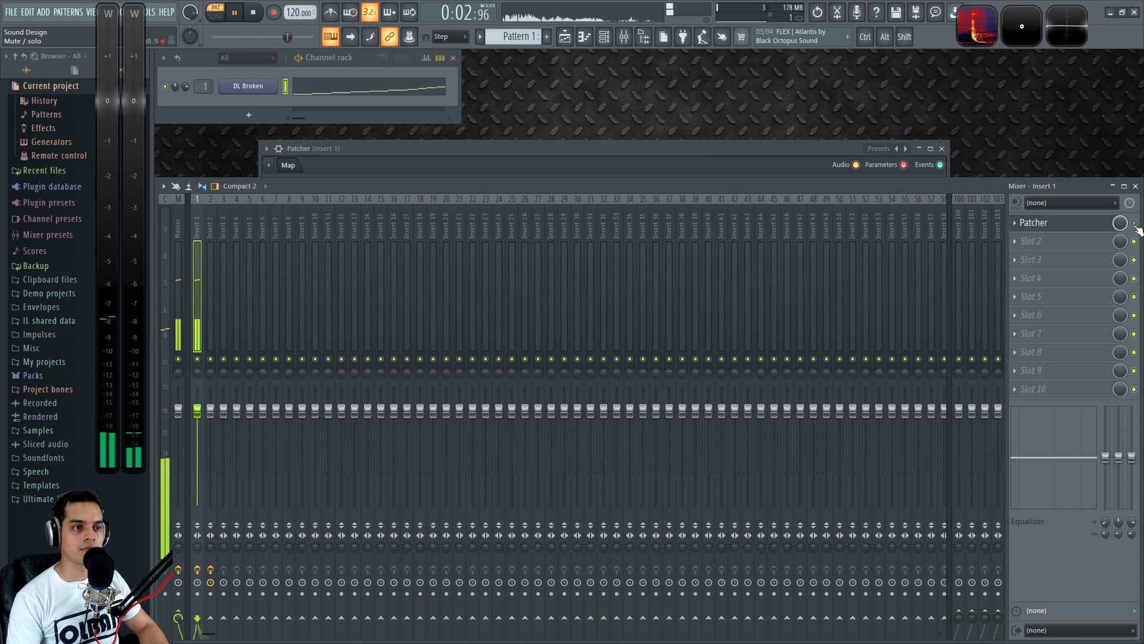
{"action": "left_click", "coordinate": [727, 160]}
{"action": "key", "text": "space"}
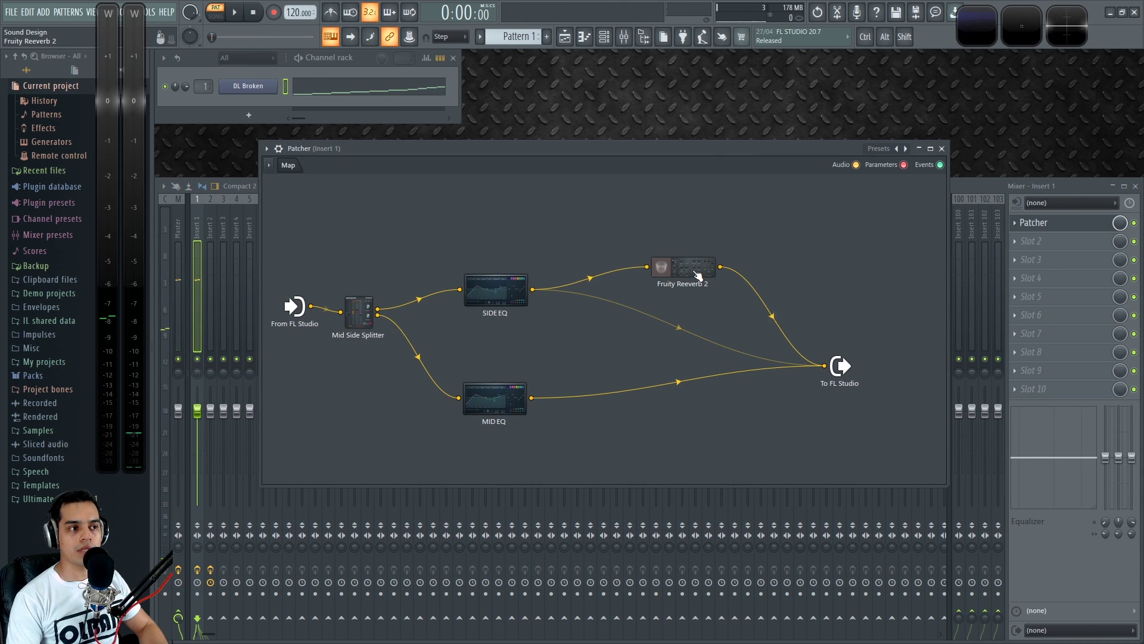
- Add Gross Beat below Fruity Reeverb 2 and route SIDE EQ through it to To FL Studio, with the reverb's output connection muted
{"action": "left_click_drag", "start_coordinate": [697, 274], "coordinate": [696, 281]}
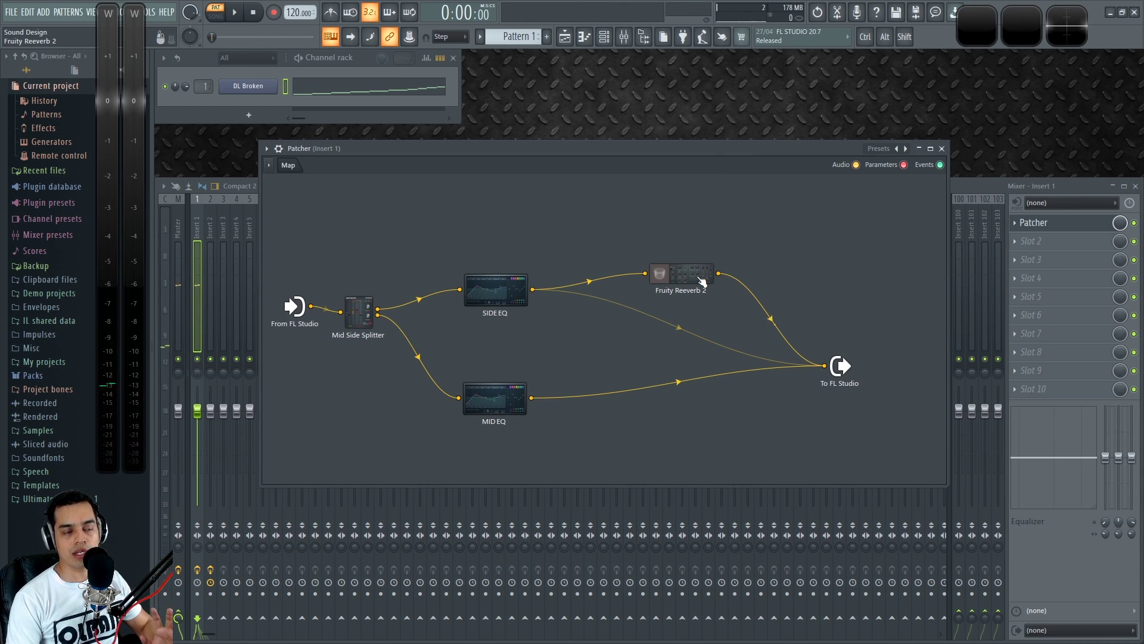
{"action": "left_click_drag", "start_coordinate": [700, 280], "coordinate": [680, 249]}
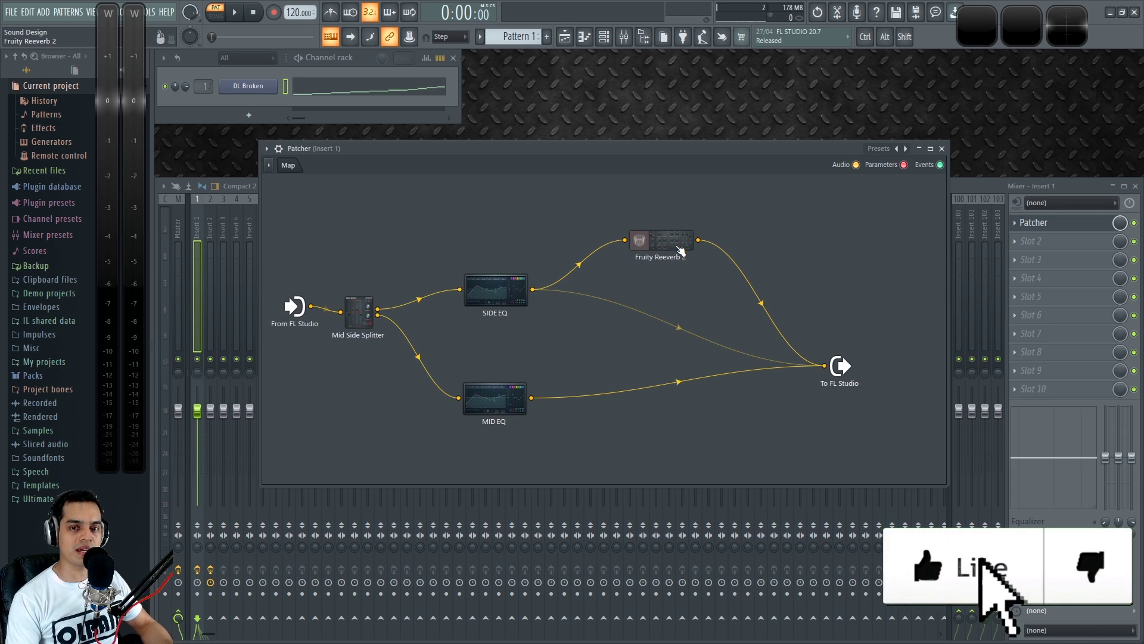
{"action": "right_click", "coordinate": [695, 289]}
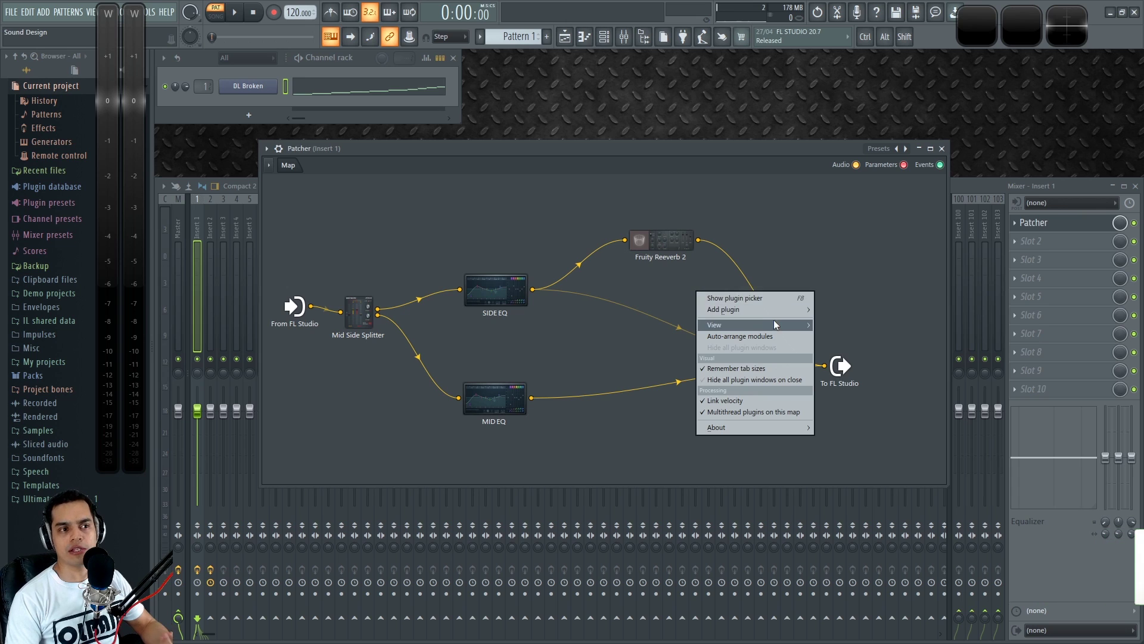
{"action": "mouse_move", "coordinate": [799, 310]}
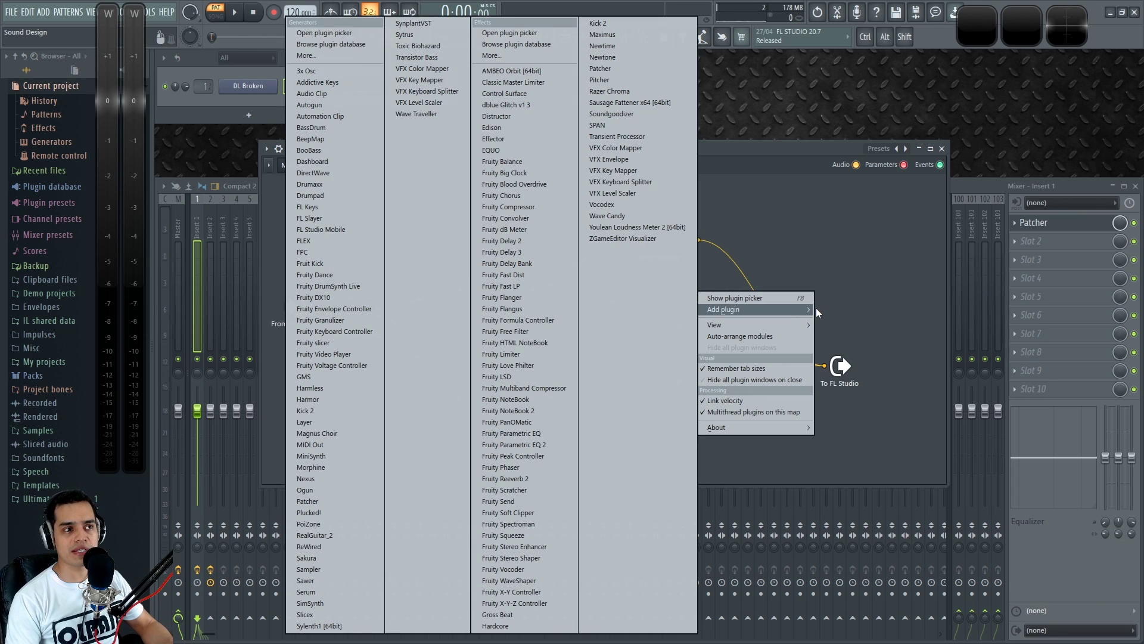
{"action": "left_click", "coordinate": [502, 612]}
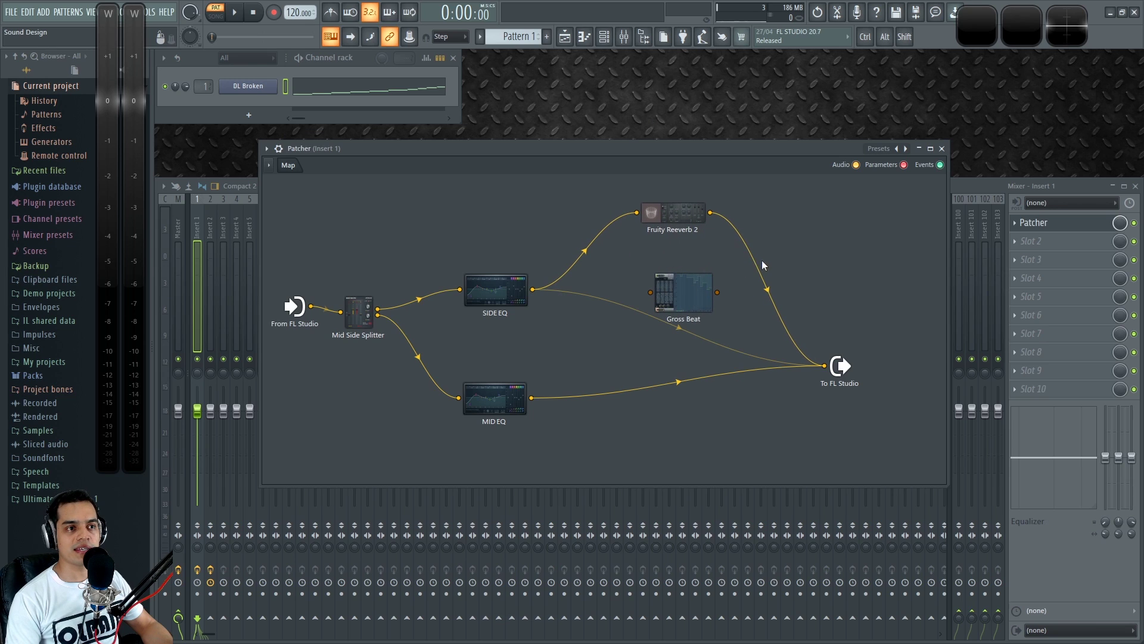
{"action": "left_click_drag", "start_coordinate": [533, 290], "coordinate": [825, 366]}
{"action": "left_click_drag", "start_coordinate": [689, 283], "coordinate": [675, 286]}
- Play the loop and apply Gross Beat's Complex 3 time preset to the side signal, then close its window
{"action": "key", "text": "space"}
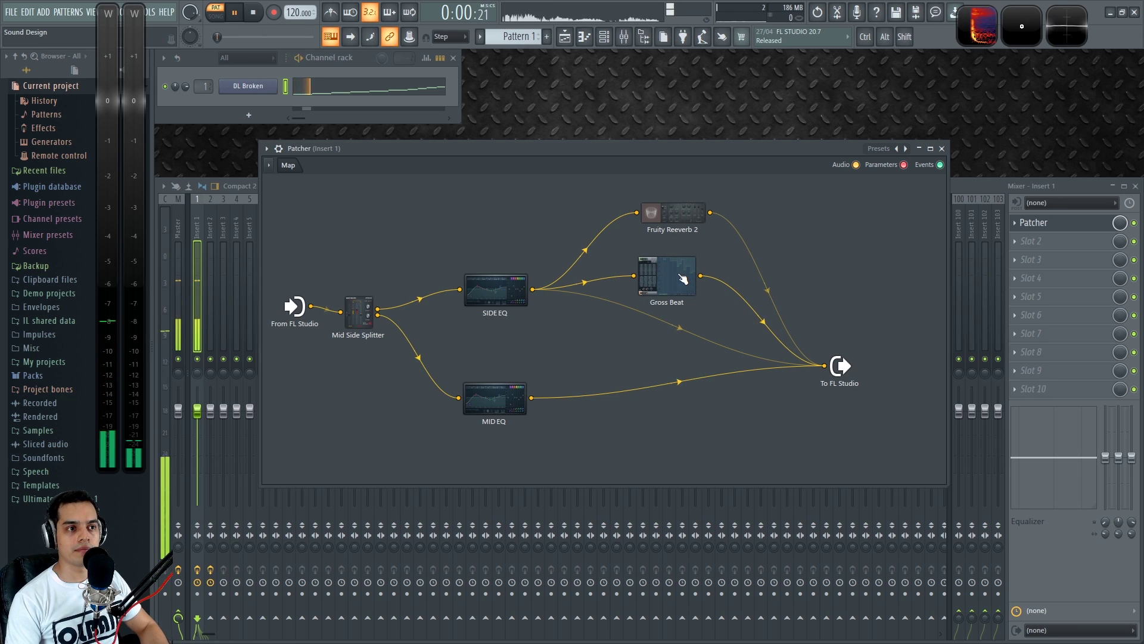
{"action": "left_click", "coordinate": [667, 276]}
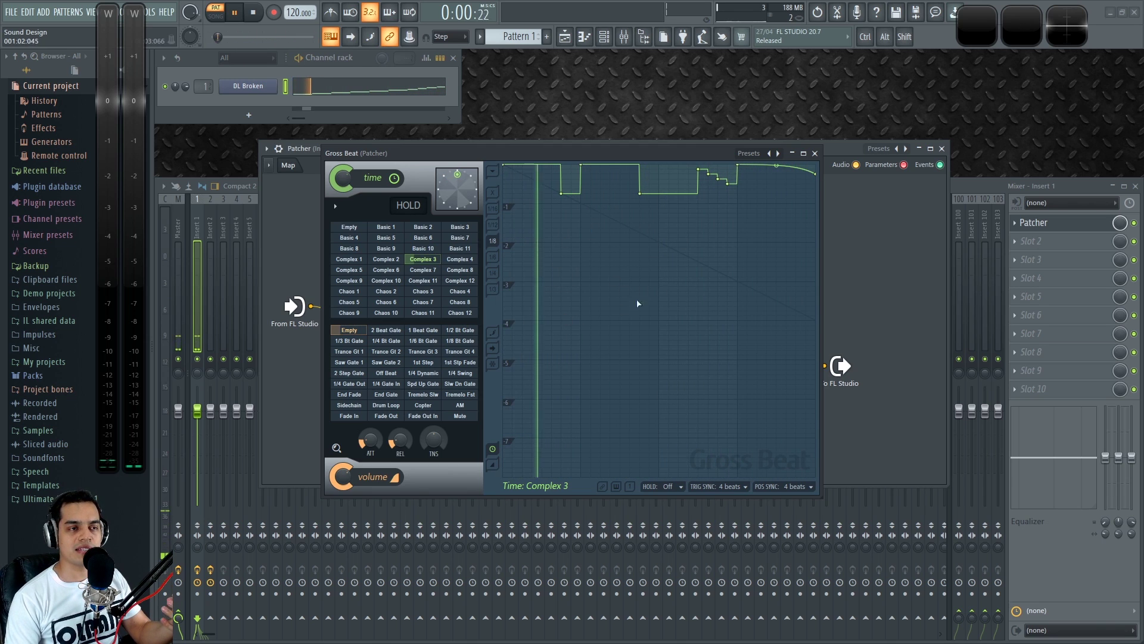
{"action": "left_click", "coordinate": [815, 153]}
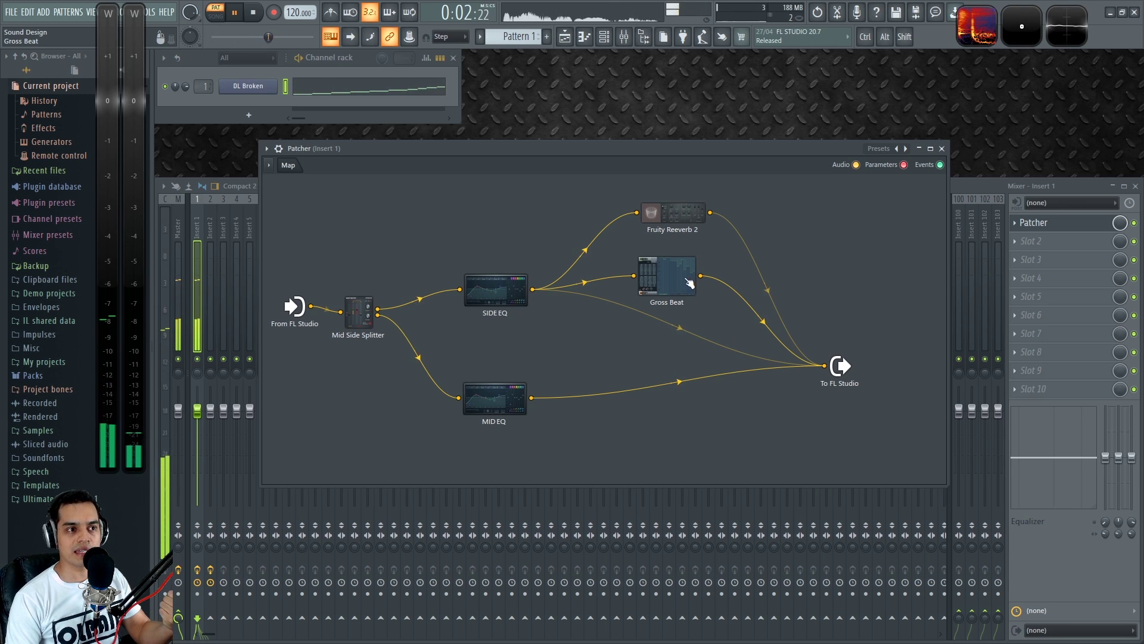
- Stop playback and rewire the side path in series from SIDE EQ through Fruity Reeverb 2 and Gross Beat to To FL Studio
{"action": "left_click_drag", "start_coordinate": [648, 288], "coordinate": [683, 298]}
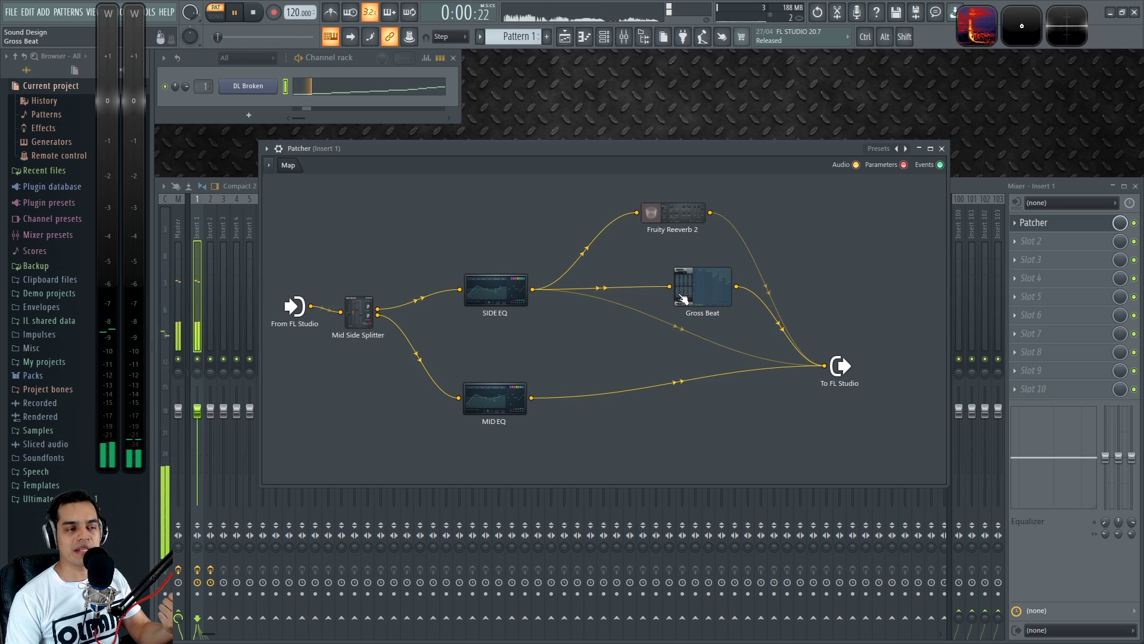
{"action": "key", "text": "space"}
{"action": "left_click_drag", "start_coordinate": [707, 285], "coordinate": [719, 284]}
{"action": "left_click_drag", "start_coordinate": [694, 214], "coordinate": [640, 229]}
{"action": "left_click_drag", "start_coordinate": [715, 286], "coordinate": [697, 285]}
{"action": "left_click_drag", "start_coordinate": [617, 229], "coordinate": [609, 244]}
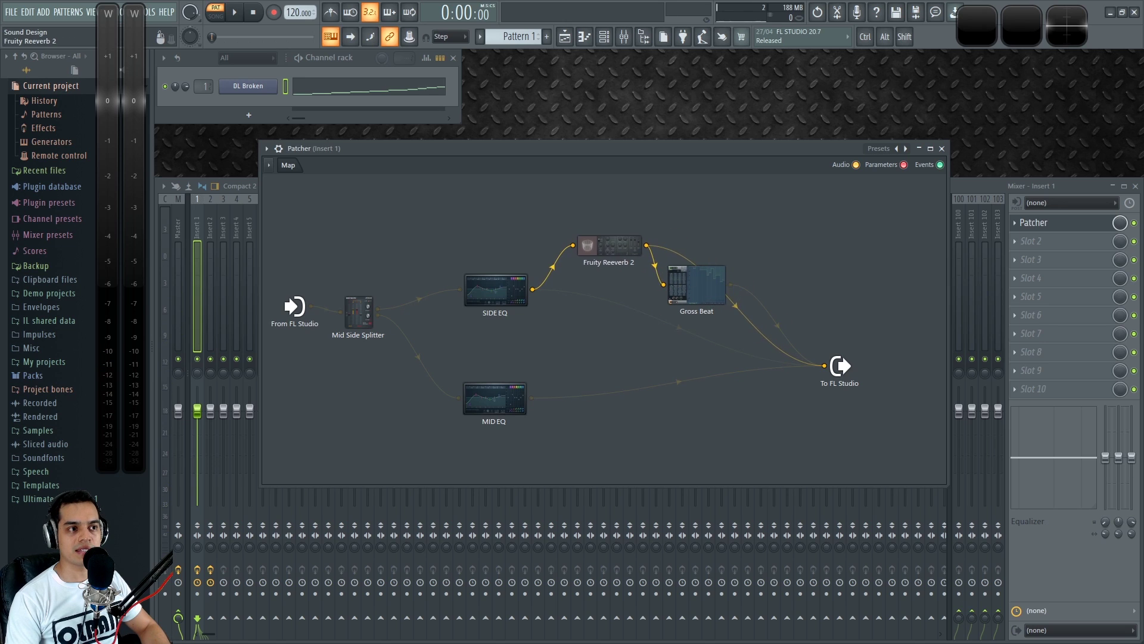
{"action": "left_click_drag", "start_coordinate": [697, 285], "coordinate": [710, 210]}
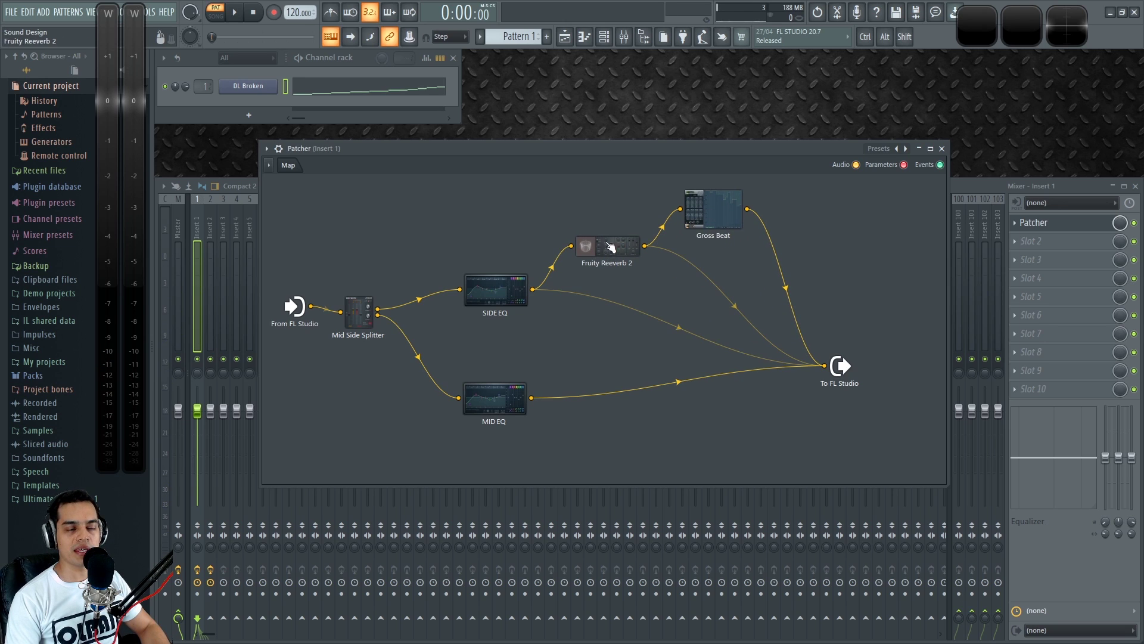
- Play the side with MID EQ's output muted, set Gross Beat's volume preset to 1/2 Bt Gate, and re-enable MID EQ before stopping playback
{"action": "key", "text": "space"}
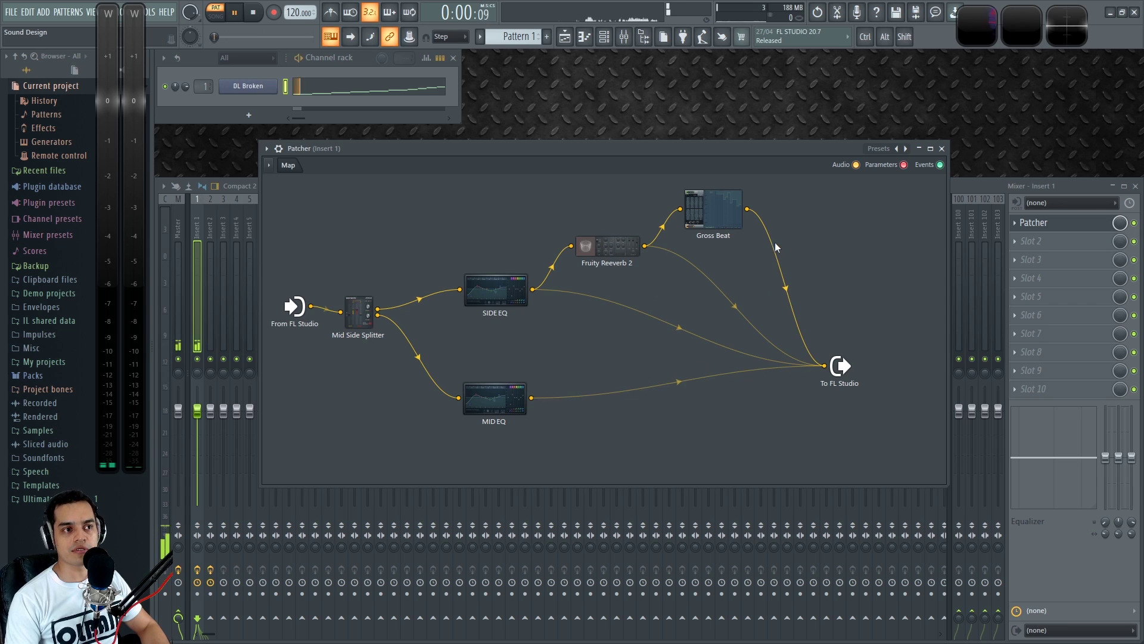
{"action": "left_click", "coordinate": [714, 208]}
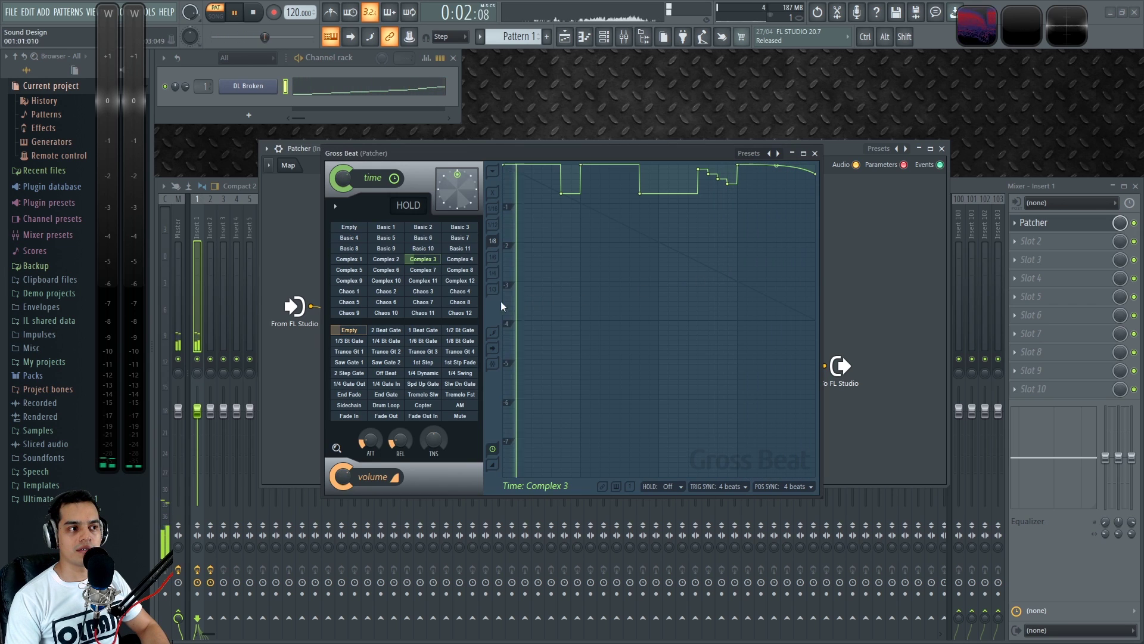
{"action": "left_click", "coordinate": [386, 341]}
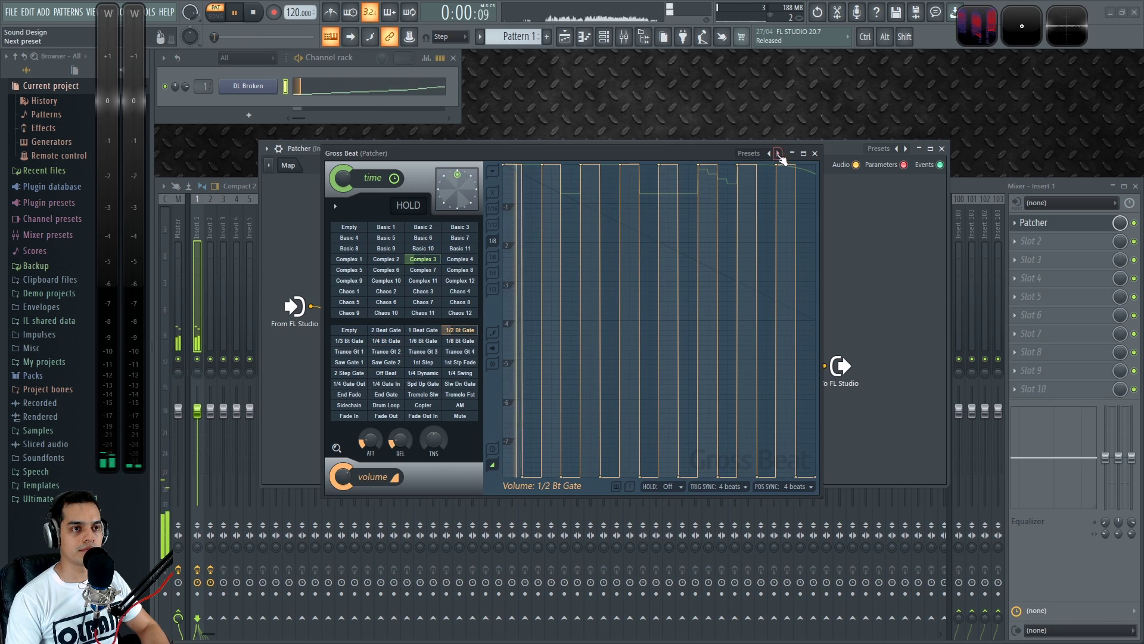
{"action": "left_click", "coordinate": [815, 153]}
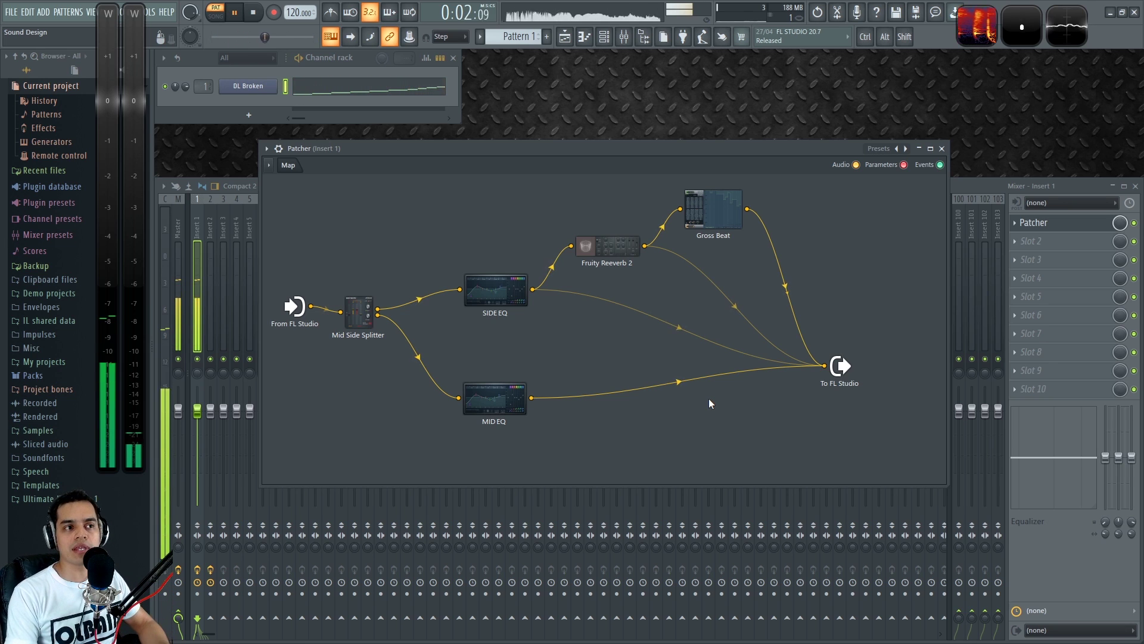
{"action": "left_click_drag", "start_coordinate": [714, 209], "coordinate": [738, 240]}
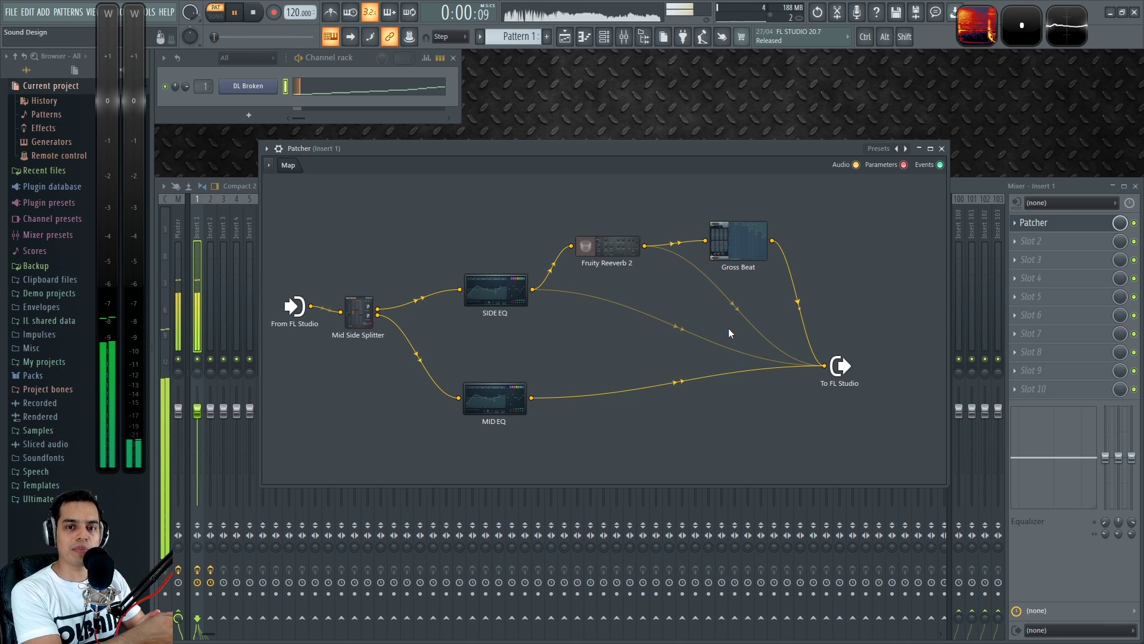
{"action": "key", "text": "space"}
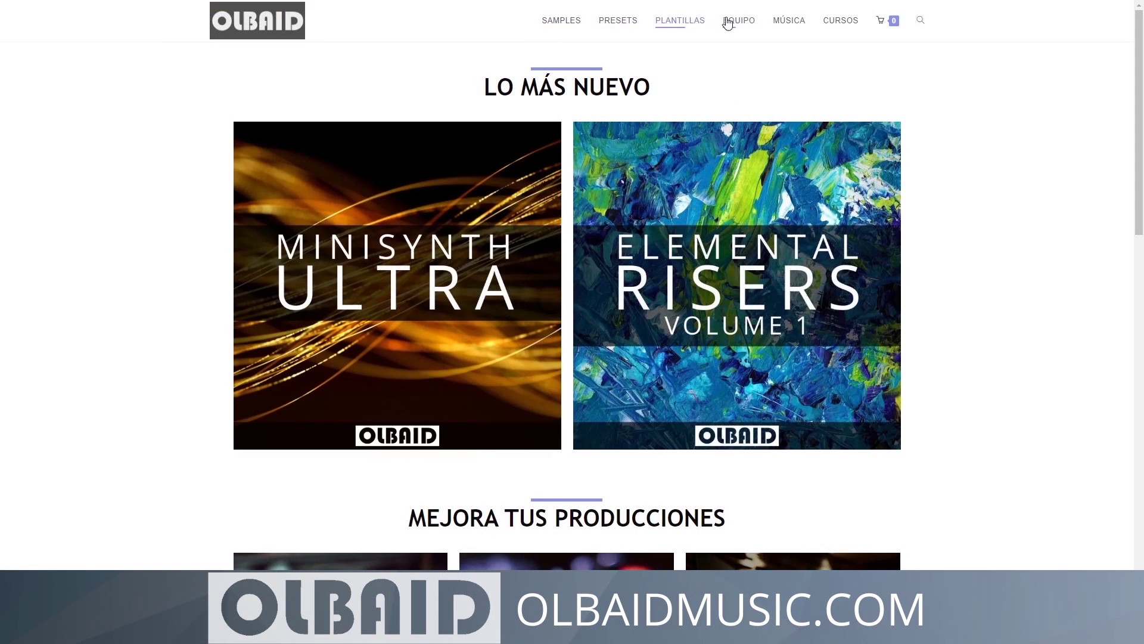
{"action": "scroll", "coordinate": [980, 181], "scroll_direction": "down", "scroll_amount": 1}
{"action": "scroll", "coordinate": [981, 182], "scroll_direction": "down", "scroll_amount": 7}
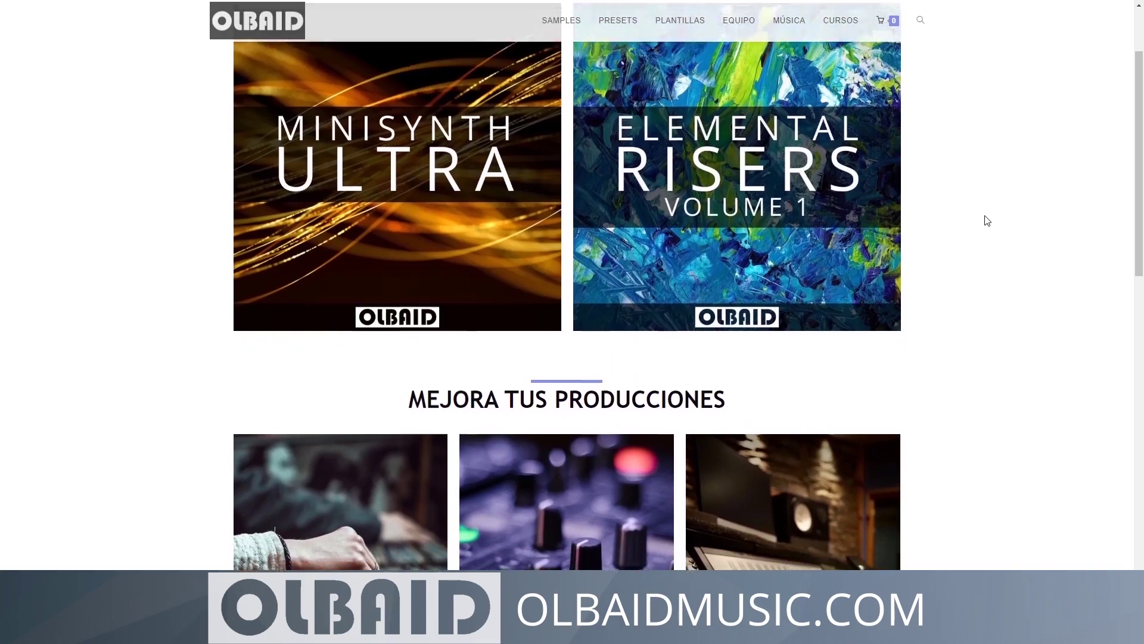
{"action": "scroll", "coordinate": [971, 344], "scroll_direction": "down", "scroll_amount": 7}
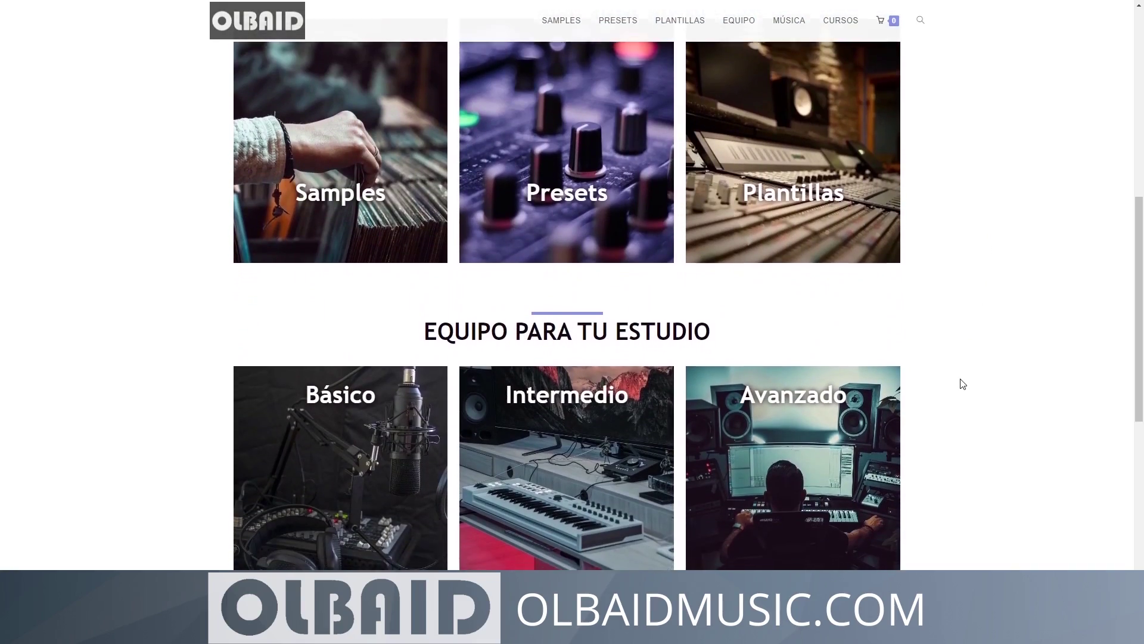
{"action": "scroll", "coordinate": [961, 414], "scroll_direction": "down", "scroll_amount": 1}
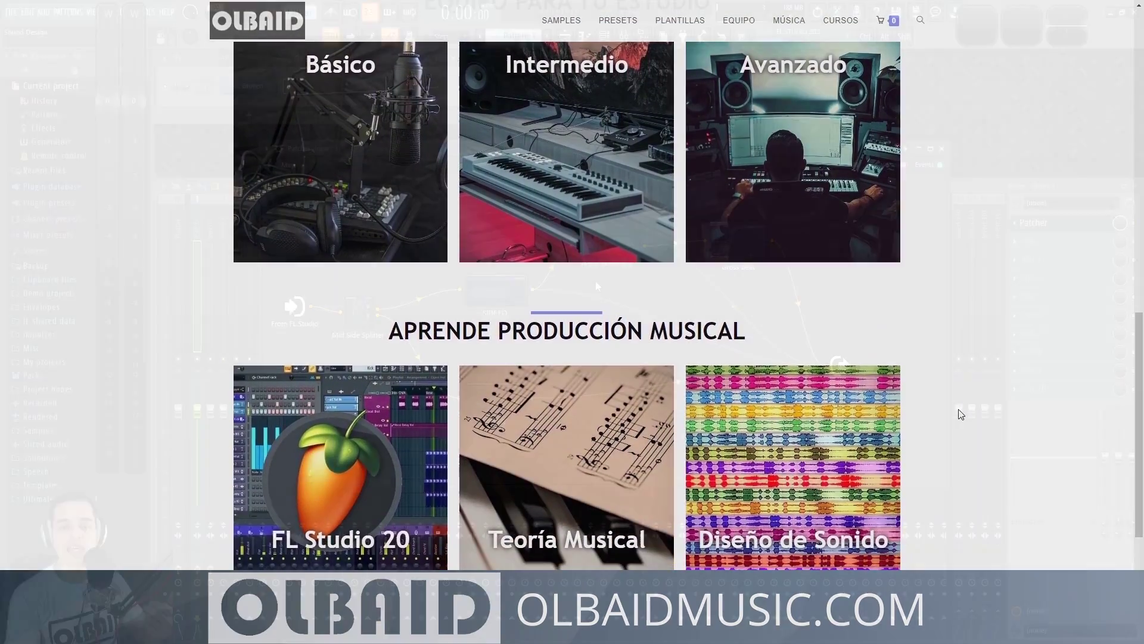